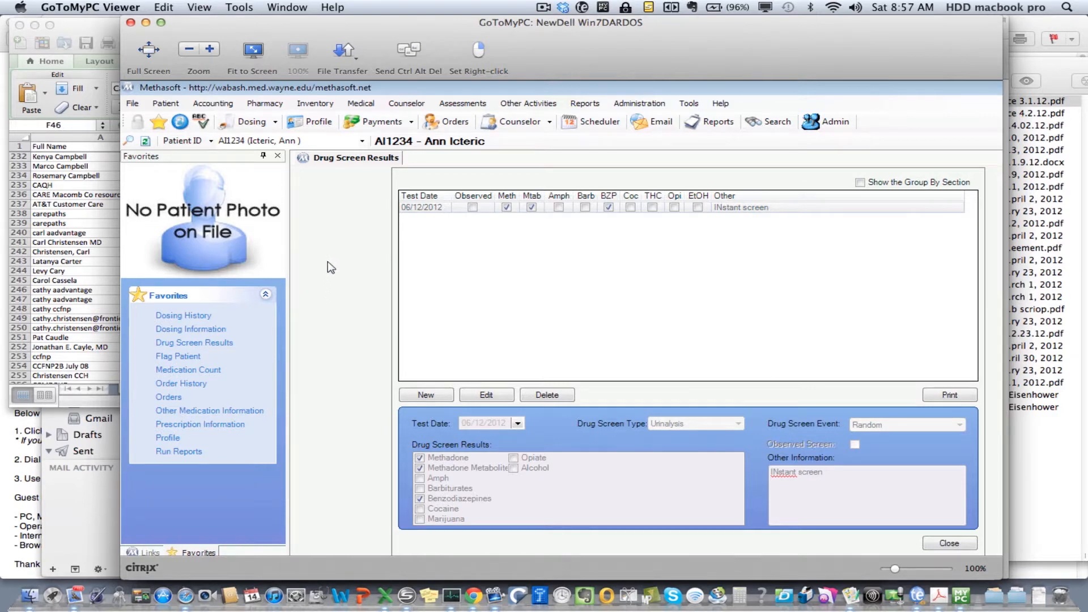
# Start a Dosage Change order for the patient and set Dose Change #1 to process on 07/14/2012
pyautogui.click(168, 398)
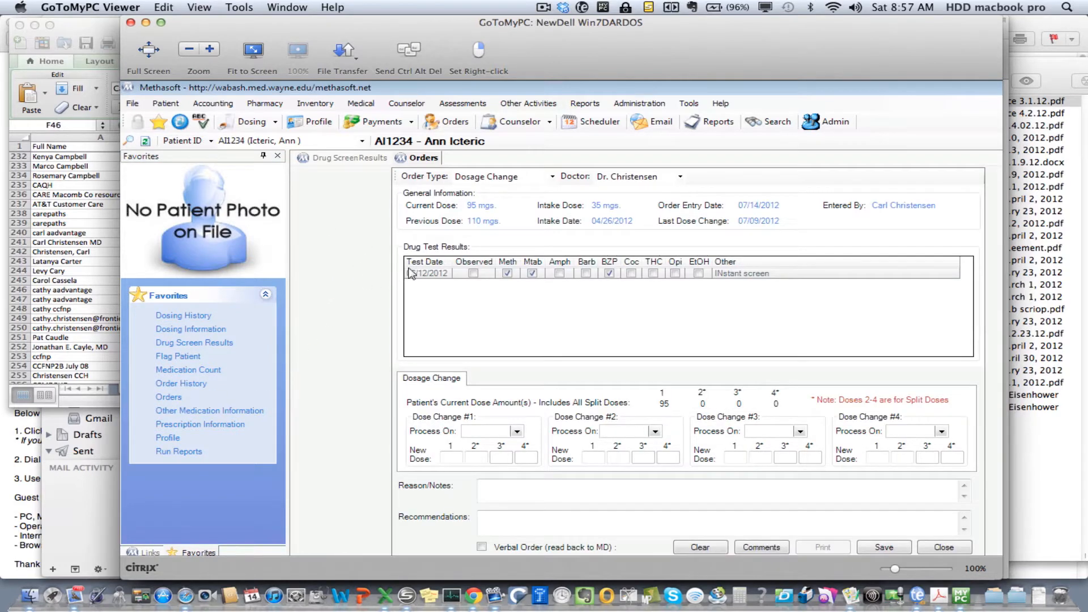
pyautogui.click(553, 177)
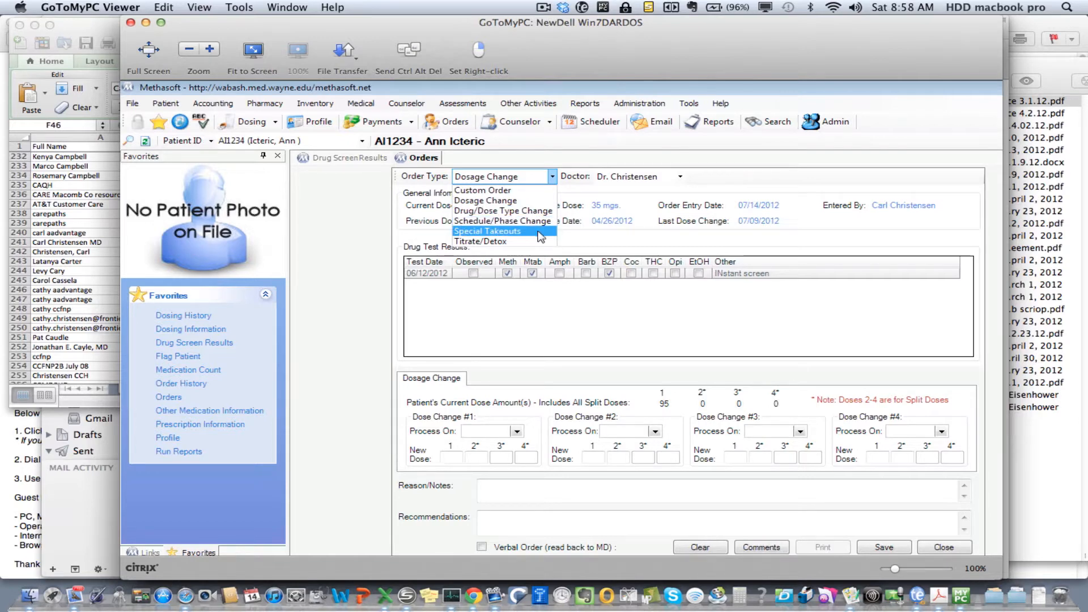
pyautogui.click(525, 201)
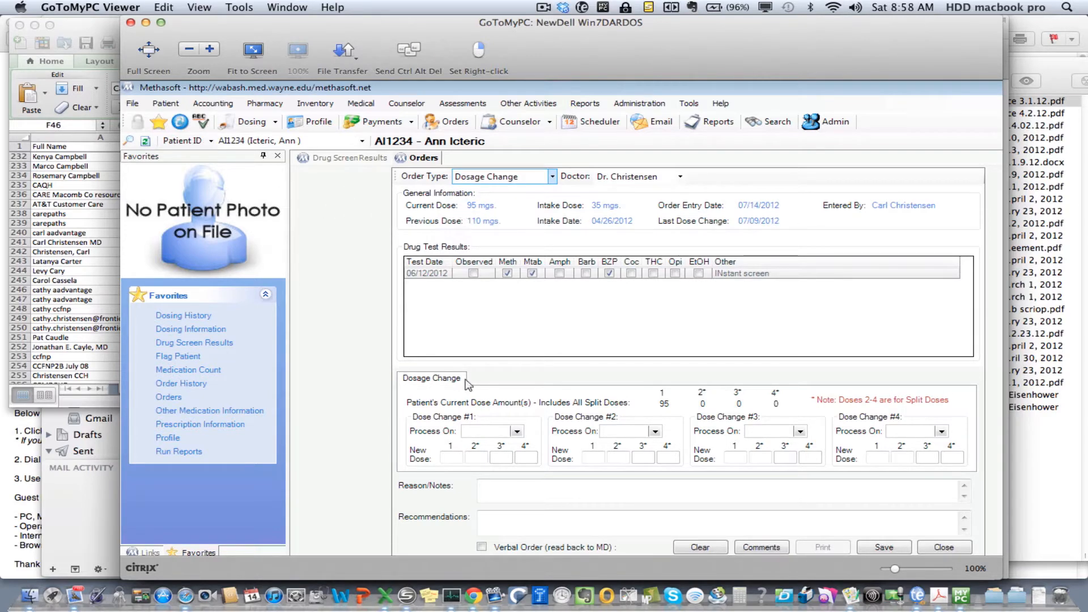
pyautogui.click(516, 431)
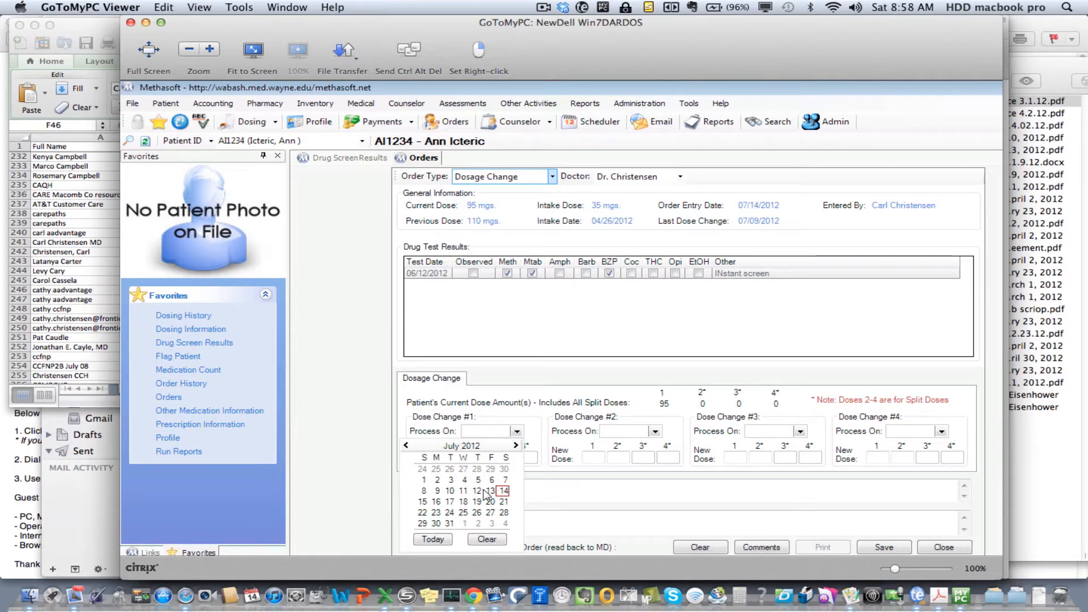
pyautogui.click(503, 491)
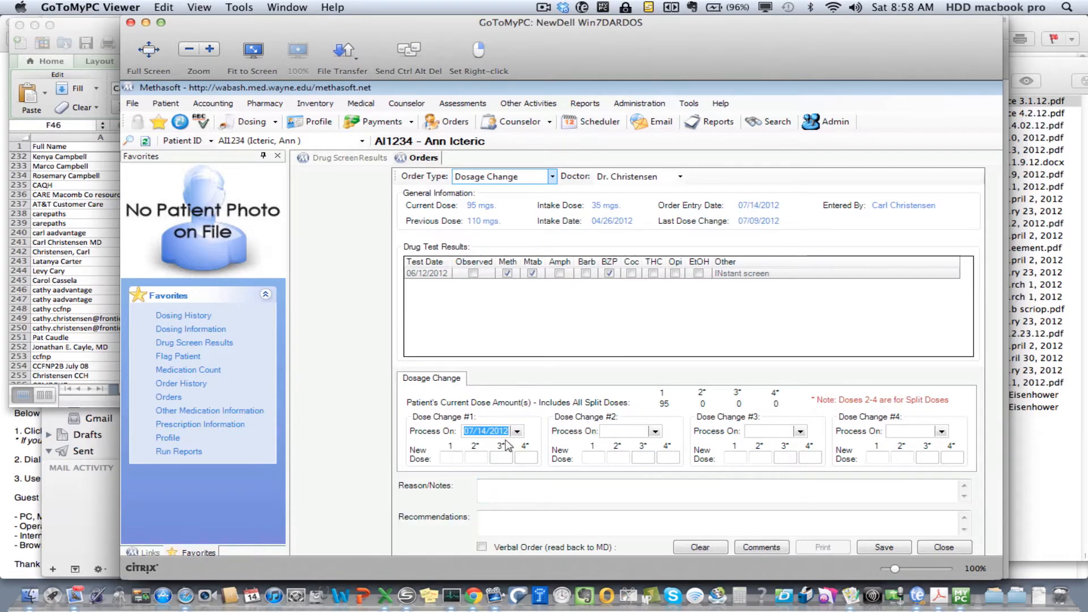
# Set the first new dose to 100 with the reason "Increase to 100", and save the order without printing it
pyautogui.click(447, 456)
pyautogui.click(504, 487)
pyautogui.write('Increase to 100')
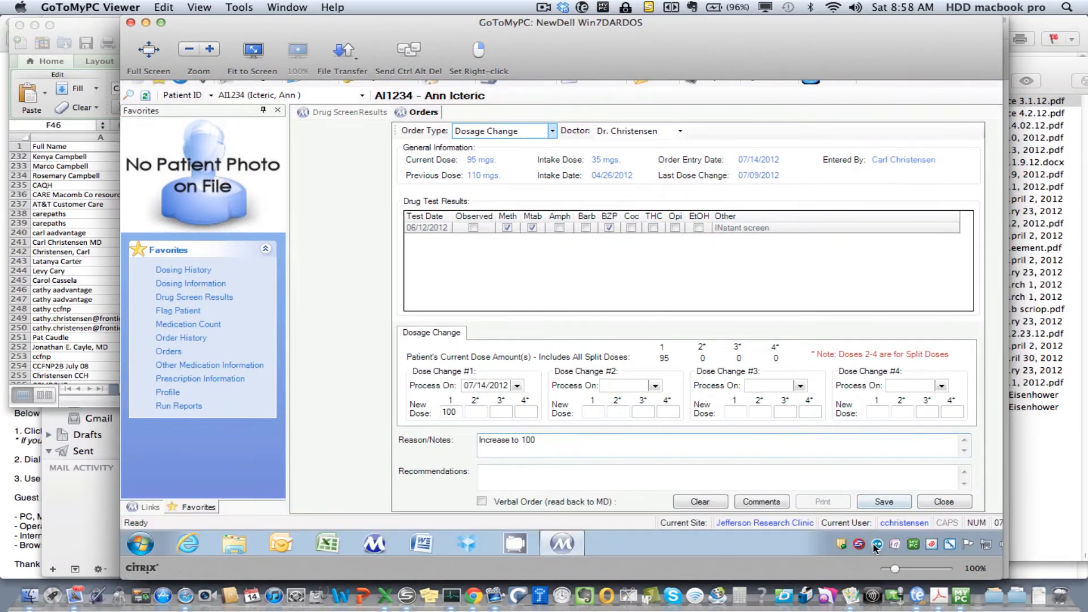
pyautogui.rightClick(877, 545)
pyautogui.click(837, 486)
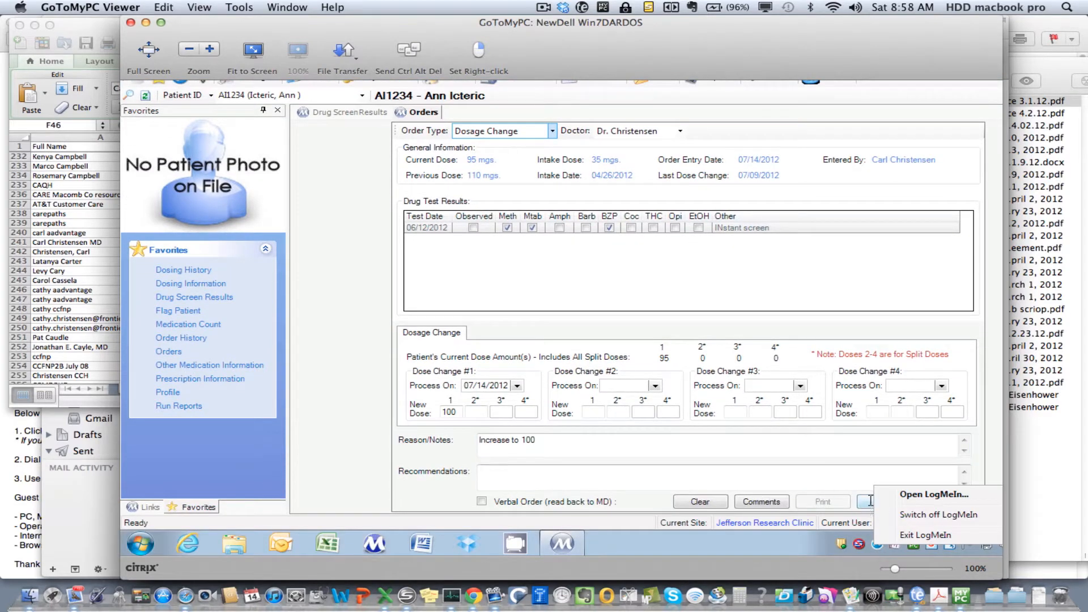
pyautogui.click(868, 504)
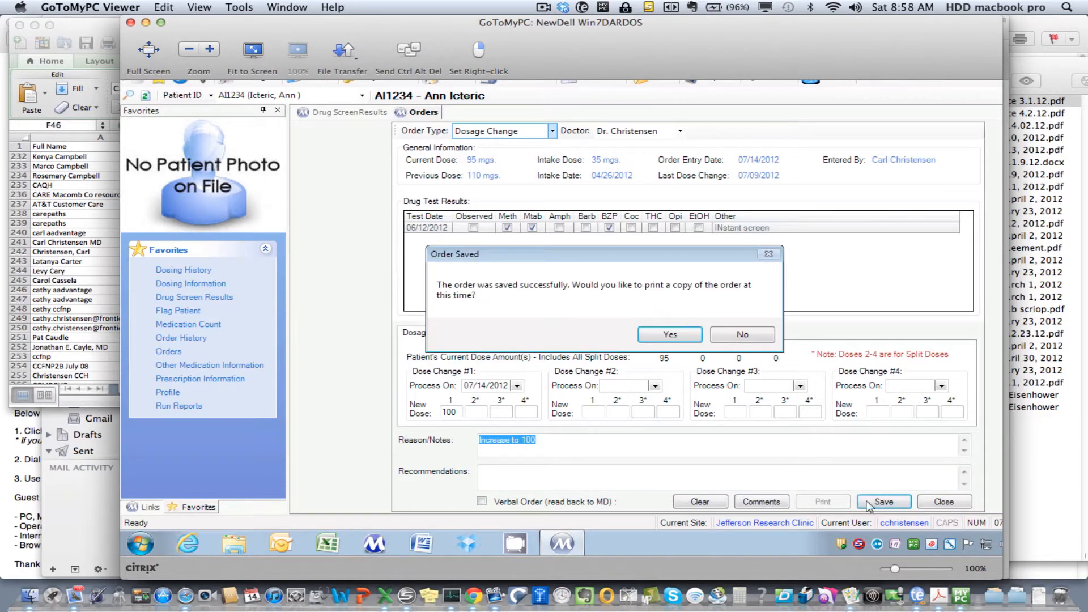
pyautogui.click(743, 336)
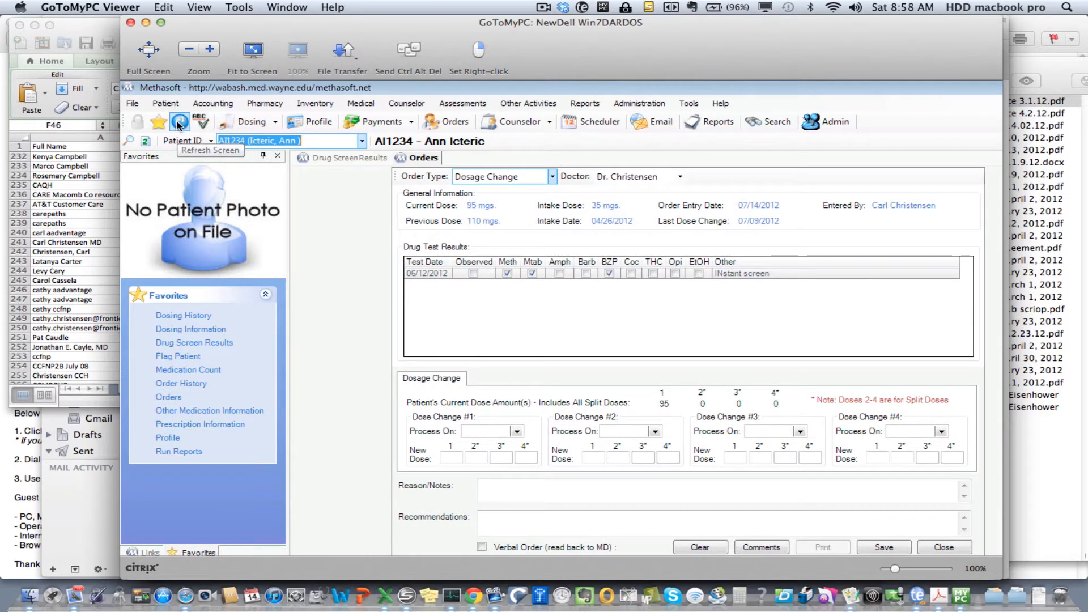
# Delete the pending 07/14/2012 dosage change order from the patient's order history
pyautogui.click(161, 383)
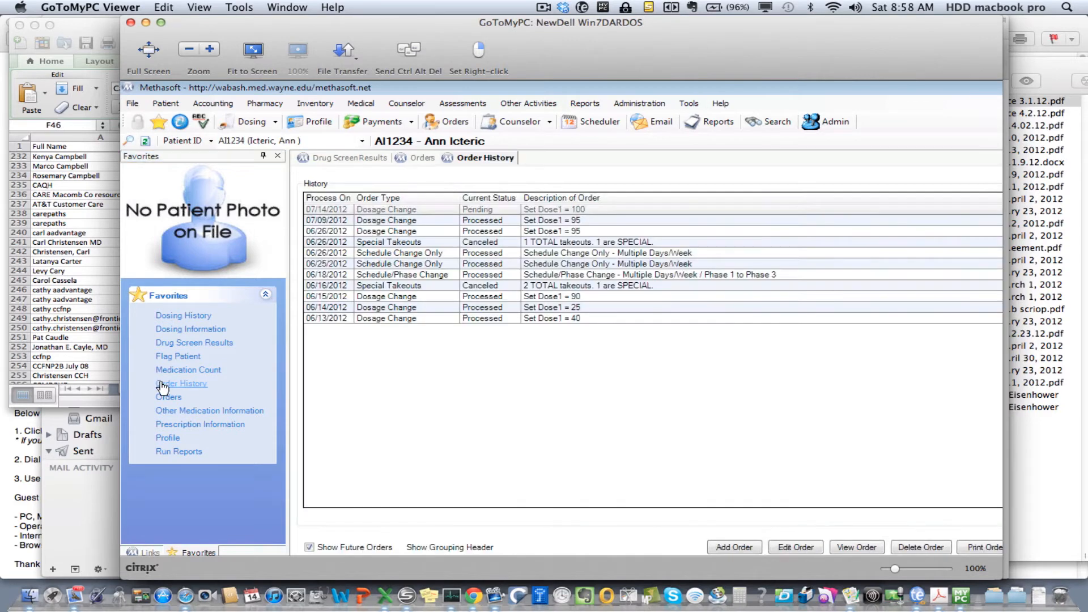
pyautogui.click(520, 211)
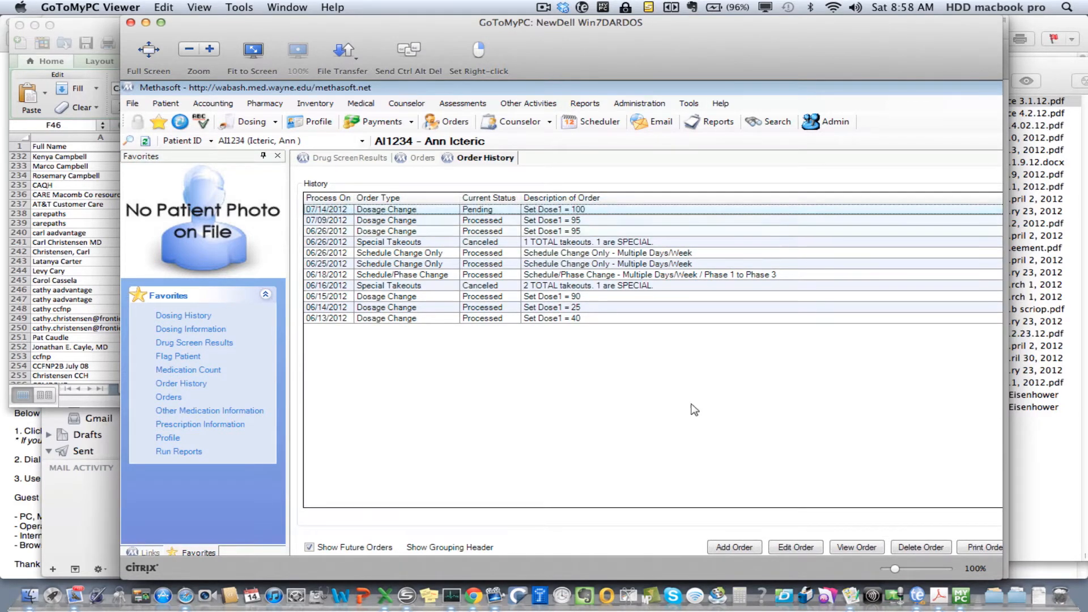
pyautogui.moveTo(901, 537)
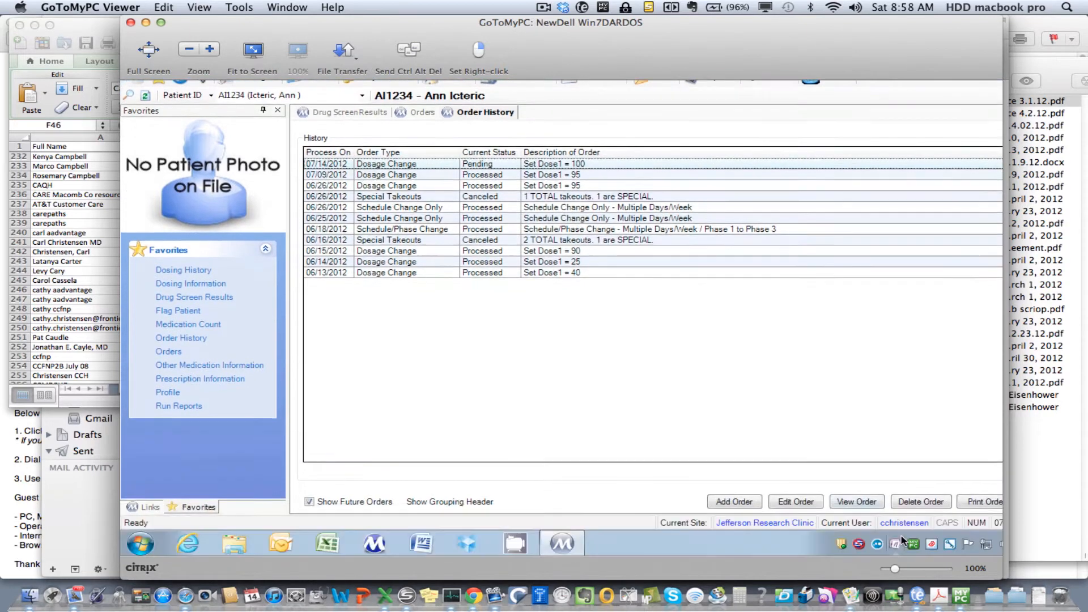
pyautogui.click(898, 502)
pyautogui.click(595, 330)
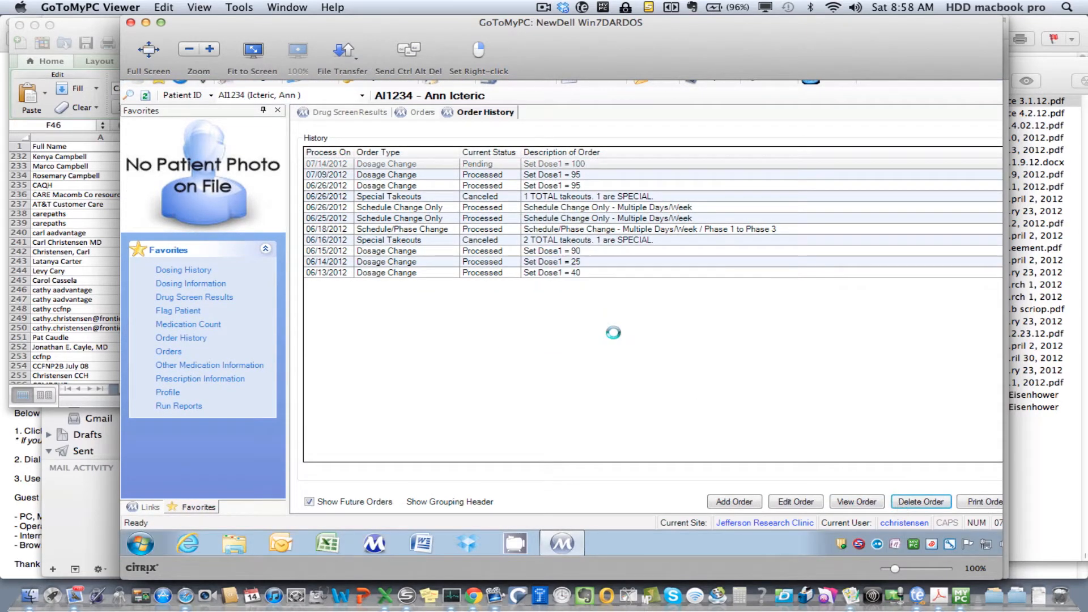
# Start a Schedule/Phase Change order, check the patient's current schedule in the dosing information, and return to the order
pyautogui.click(164, 353)
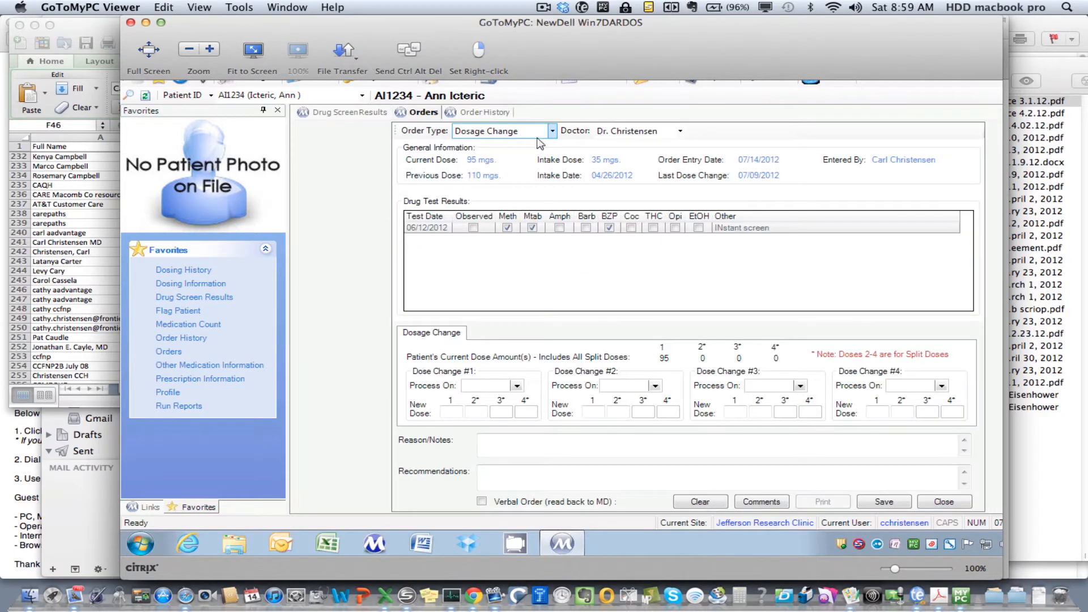
pyautogui.click(552, 130)
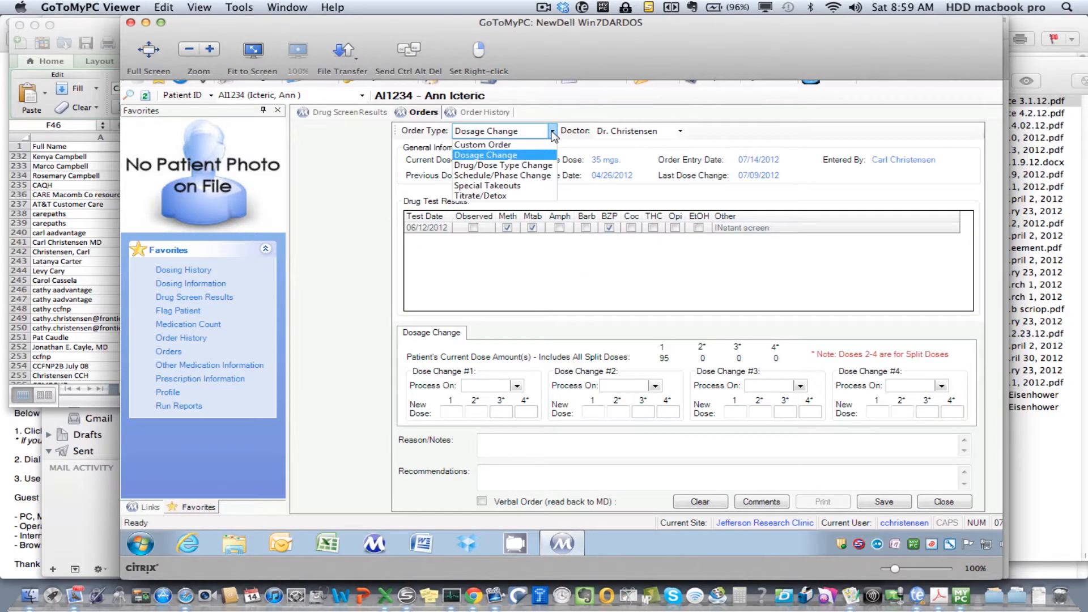
pyautogui.click(530, 176)
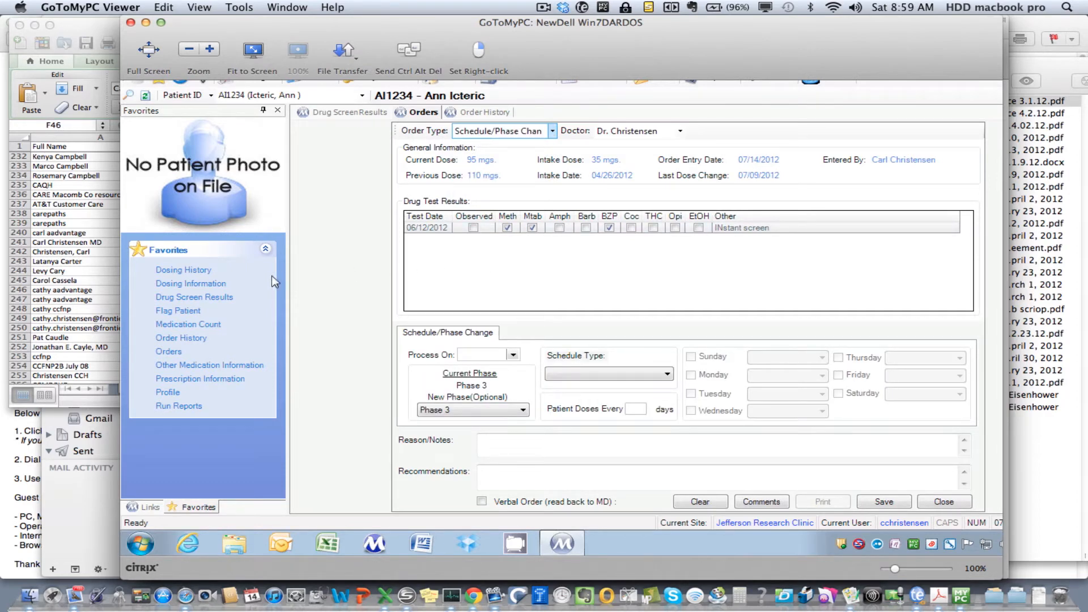
pyautogui.click(208, 284)
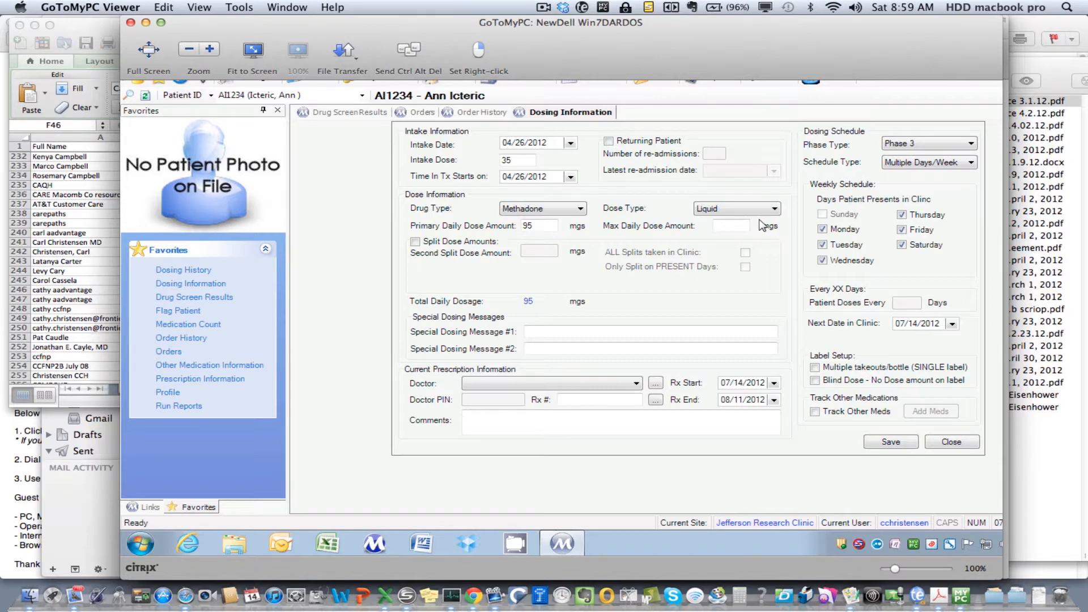
pyautogui.click(166, 354)
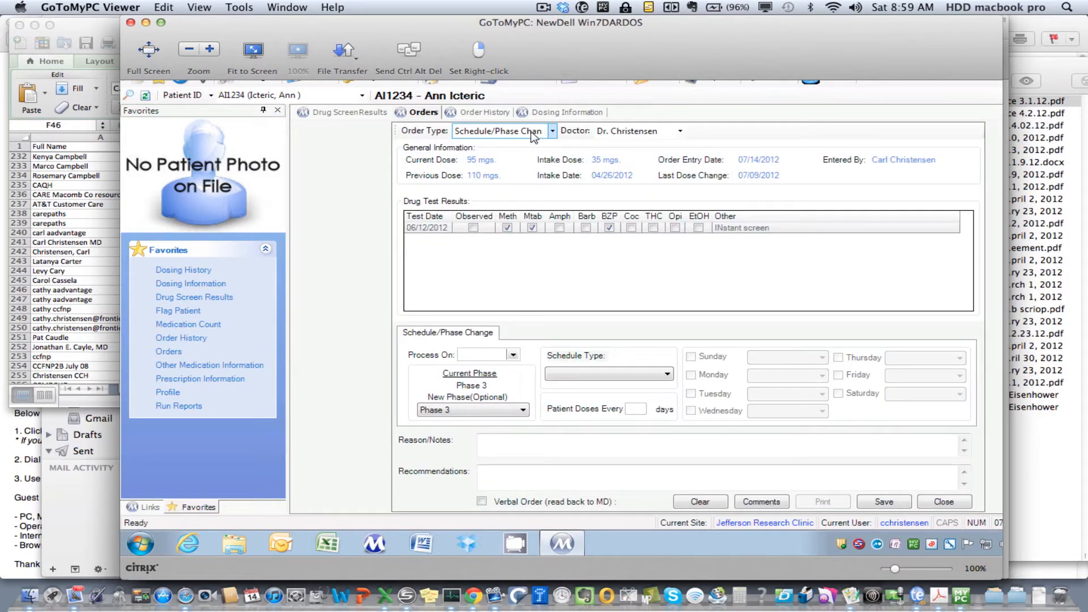
# Set the schedule change order to process on 07/14/2012 and keep Phase 3 as the new phase
pyautogui.click(513, 355)
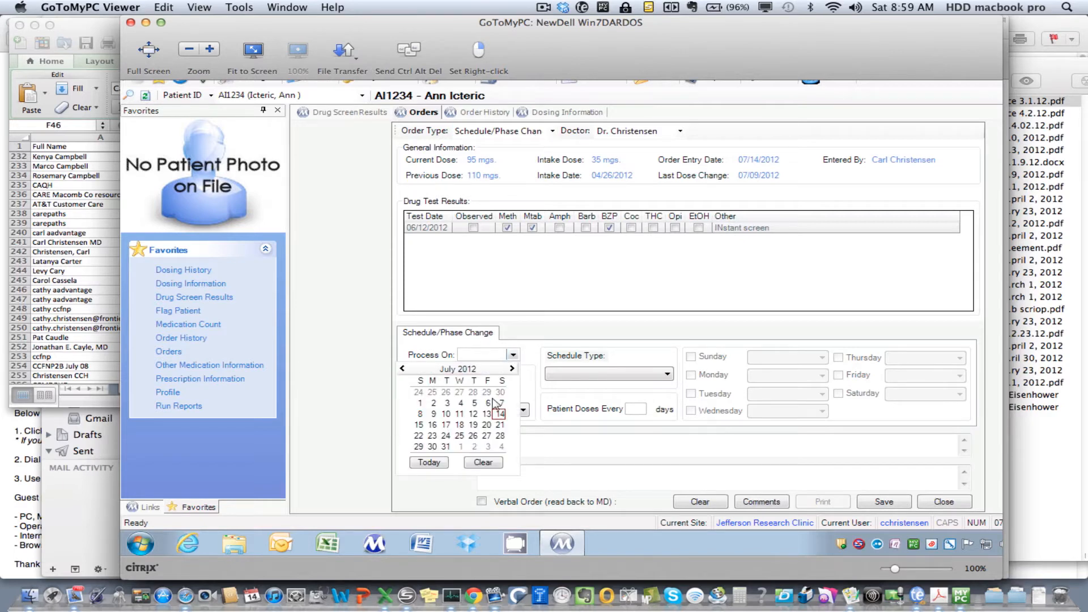
pyautogui.click(500, 414)
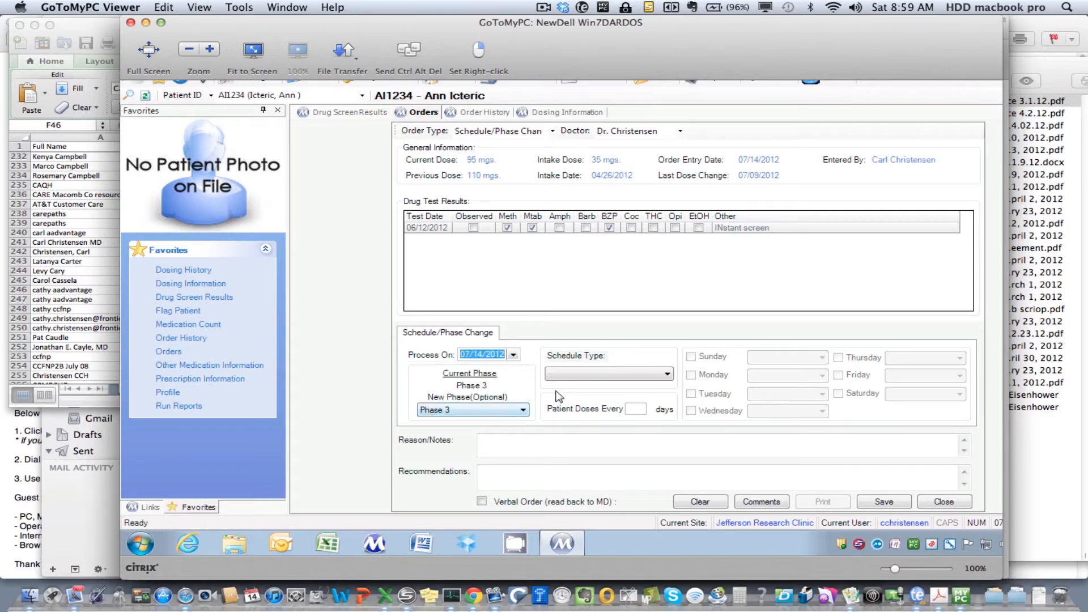
pyautogui.click(489, 413)
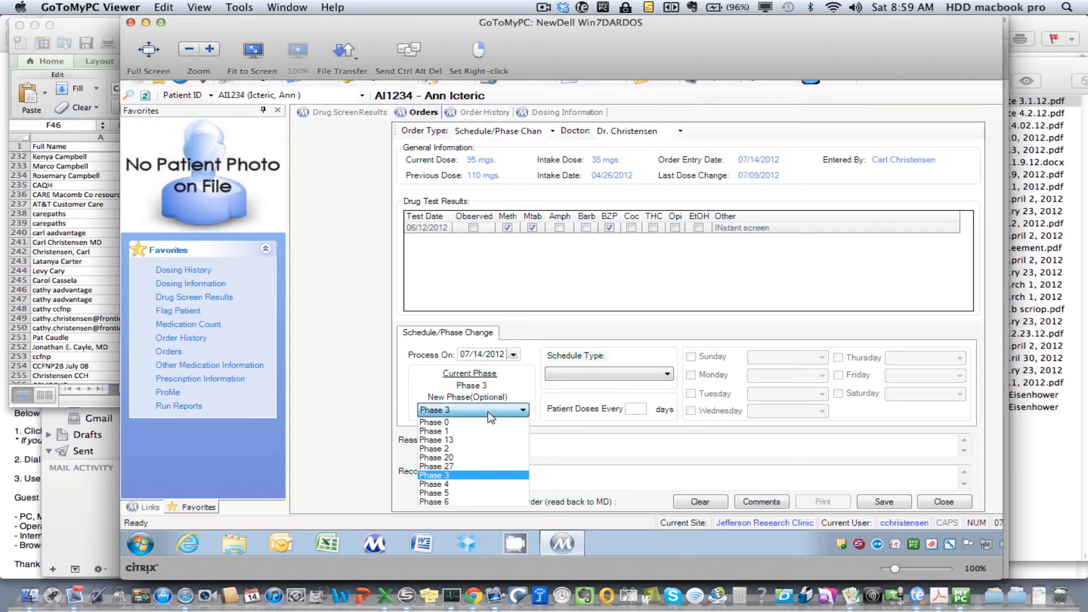
pyautogui.click(479, 475)
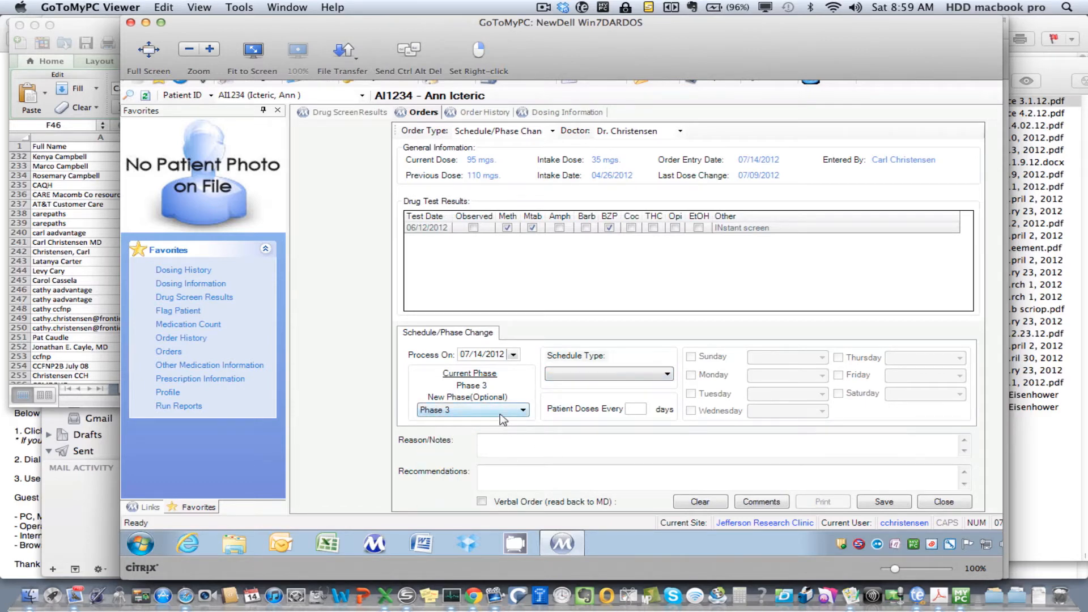
# Try a Multiple Days/Week schedule with Monday, Wednesday and Friday as clinic days
pyautogui.click(593, 374)
pyautogui.click(594, 386)
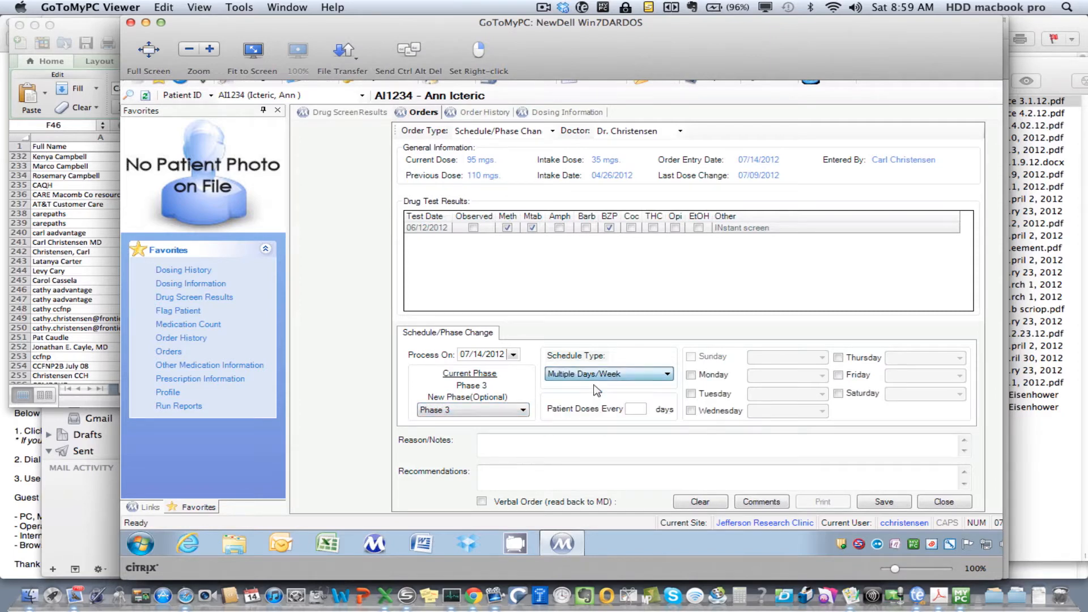
pyautogui.click(691, 376)
pyautogui.click(692, 412)
pyautogui.click(839, 376)
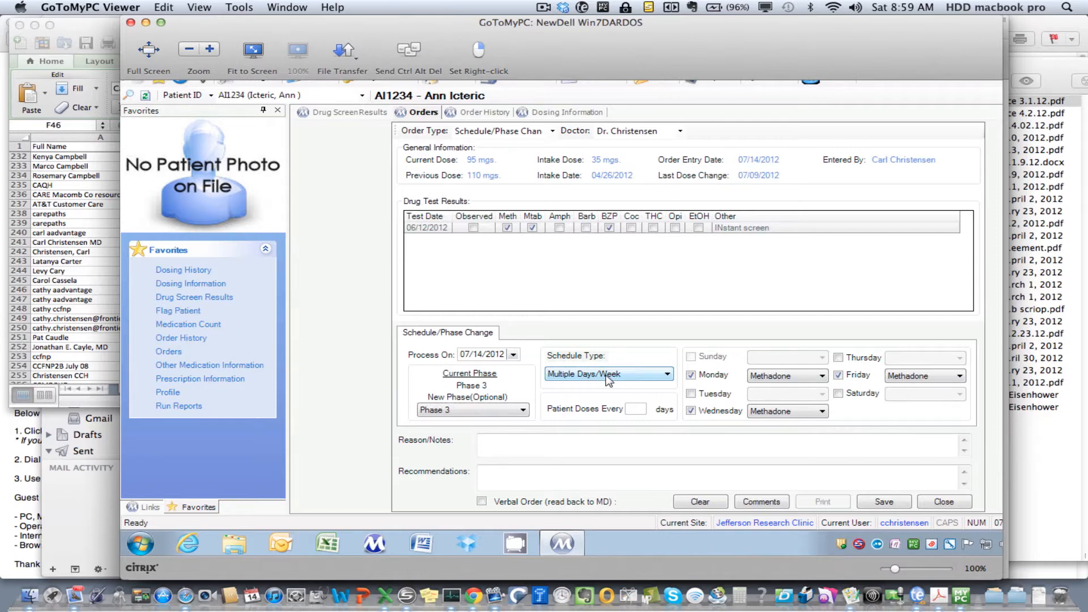
# Change the schedule type to Every 7 Days and choose Friday as the clinic day after trying Monday and Wednesday
pyautogui.click(608, 380)
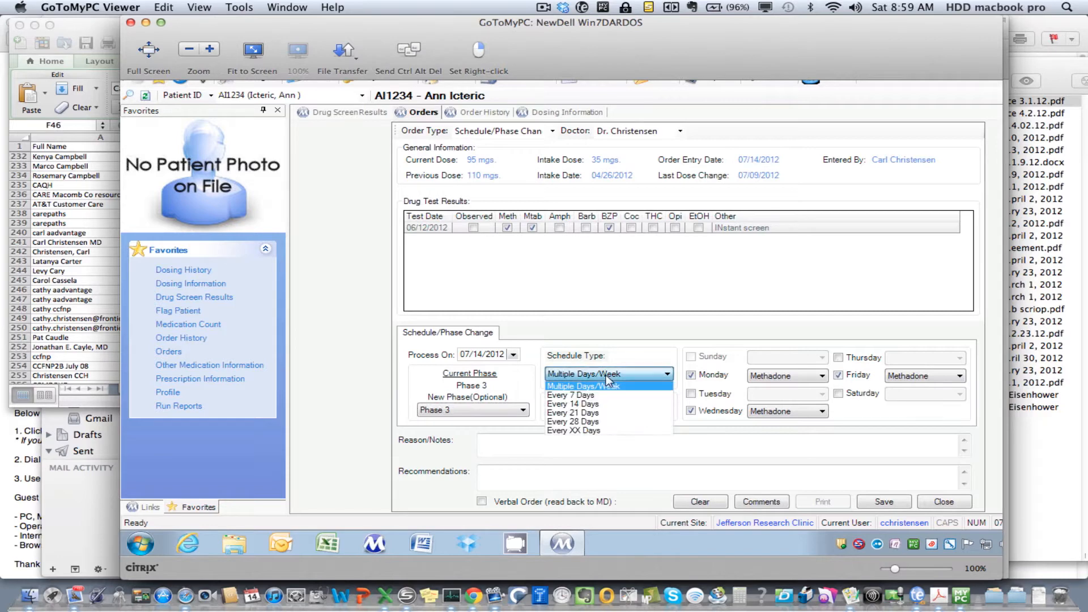
pyautogui.click(597, 399)
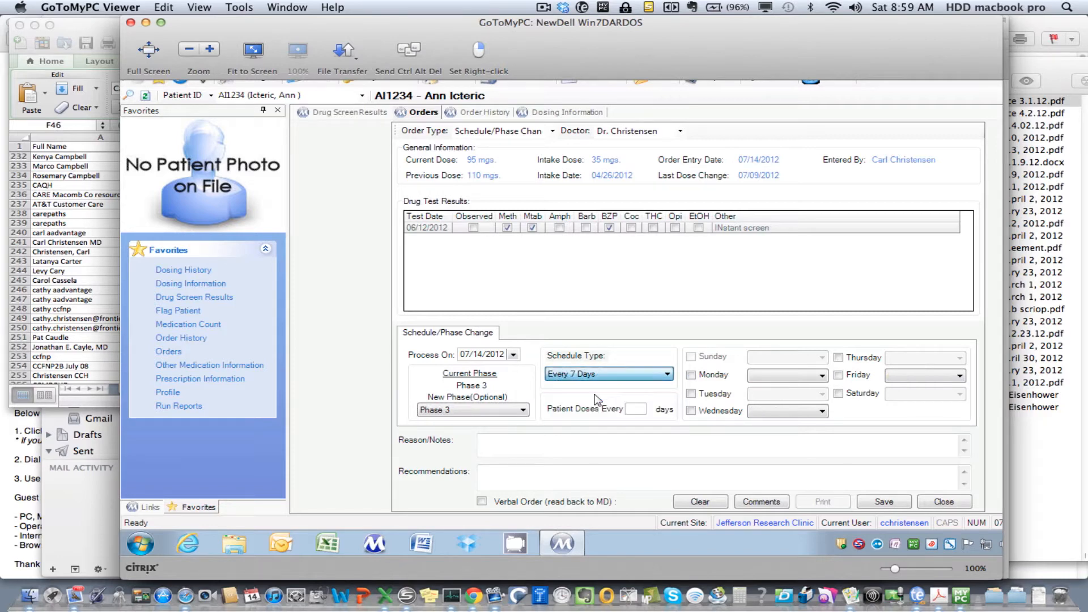
pyautogui.click(691, 375)
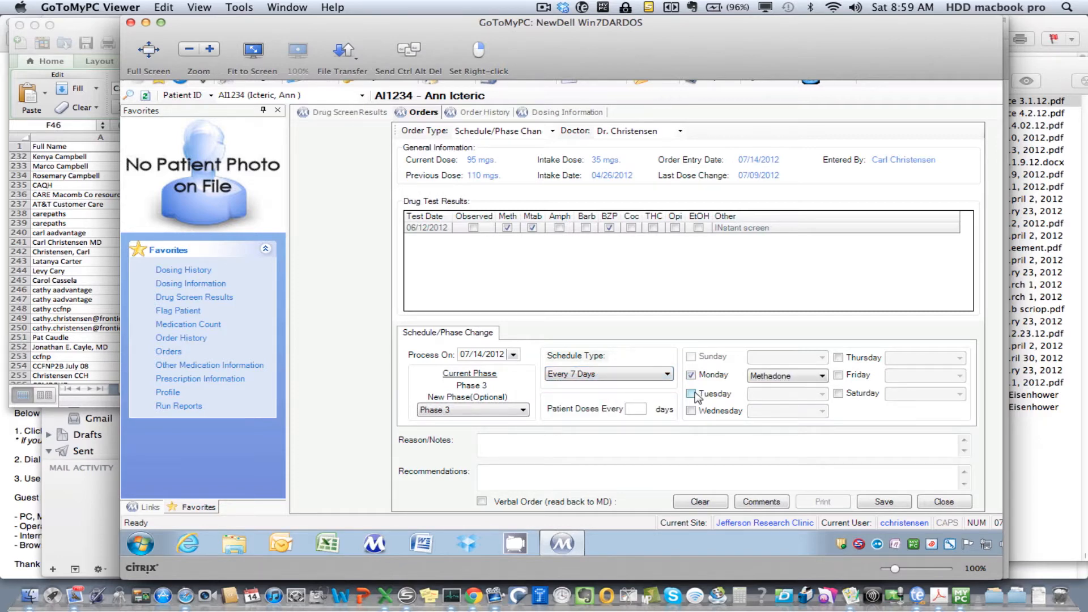
pyautogui.click(610, 376)
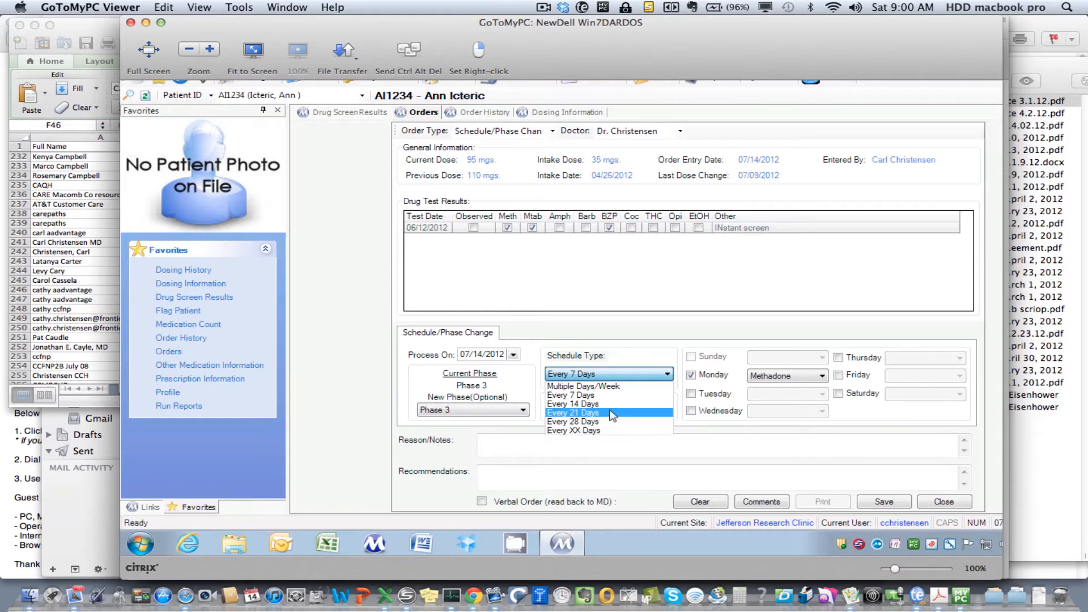
pyautogui.click(630, 376)
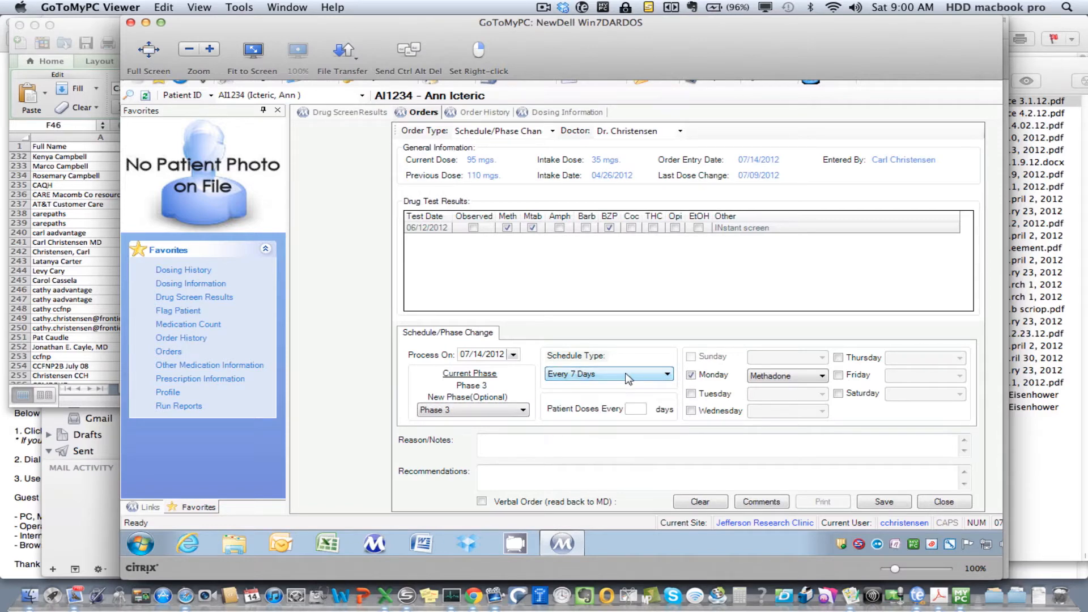
pyautogui.click(691, 411)
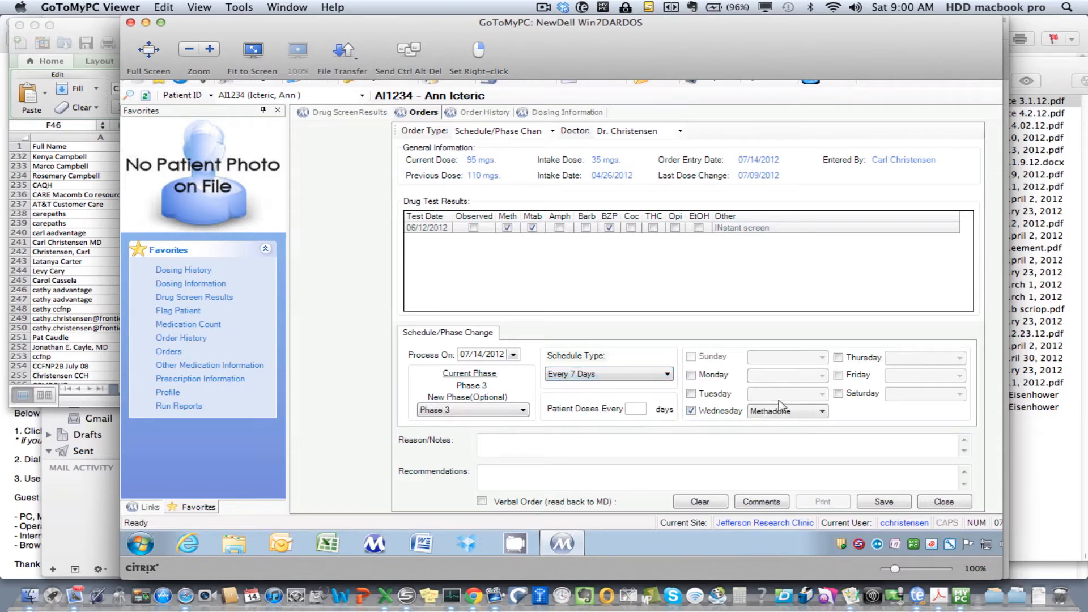
pyautogui.click(839, 376)
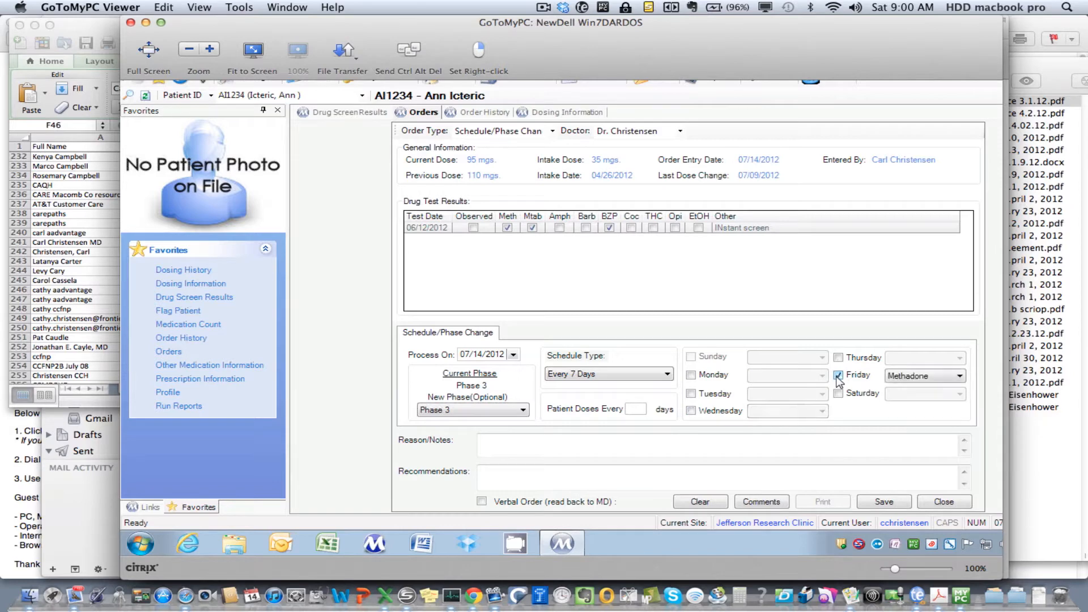
# Save the schedule change order with the reason "Mmmmm" without printing it, and open the patient's order history
pyautogui.click(736, 441)
pyautogui.write('Mmmmm')
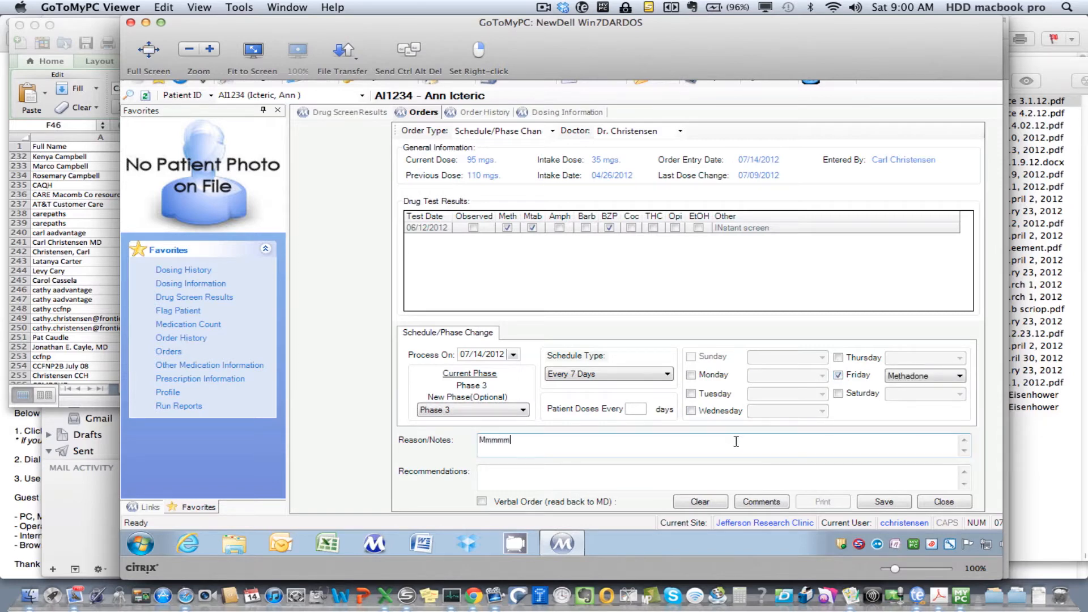
pyautogui.click(881, 503)
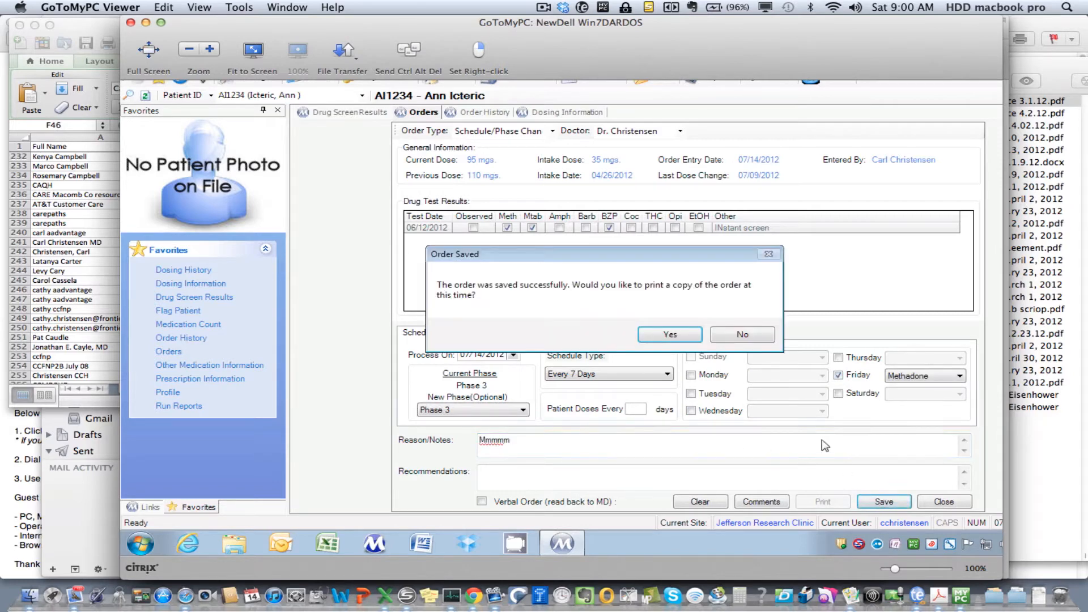
pyautogui.click(760, 336)
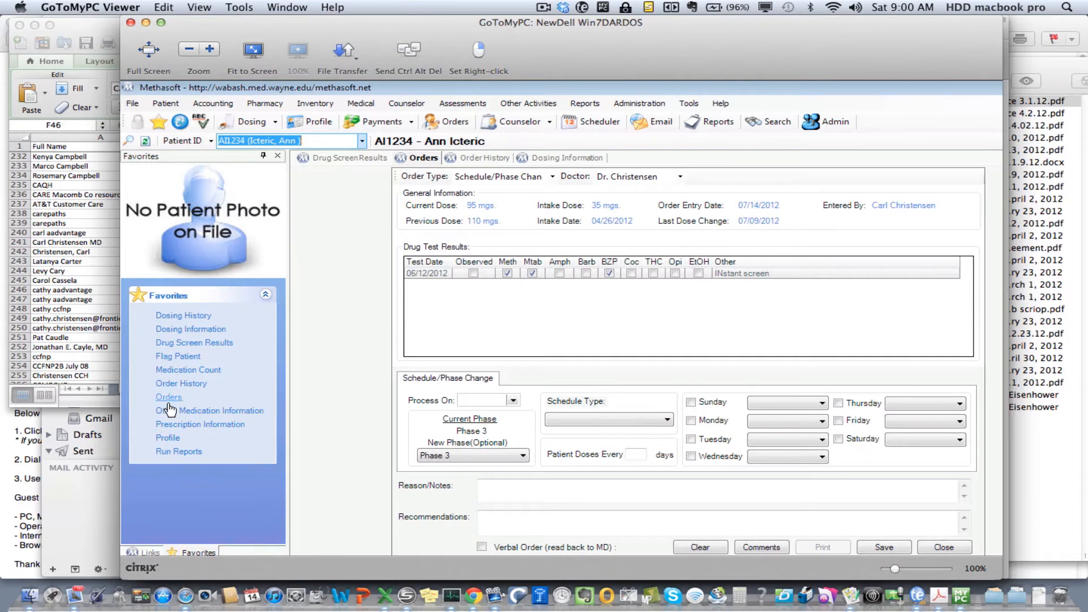
pyautogui.click(169, 385)
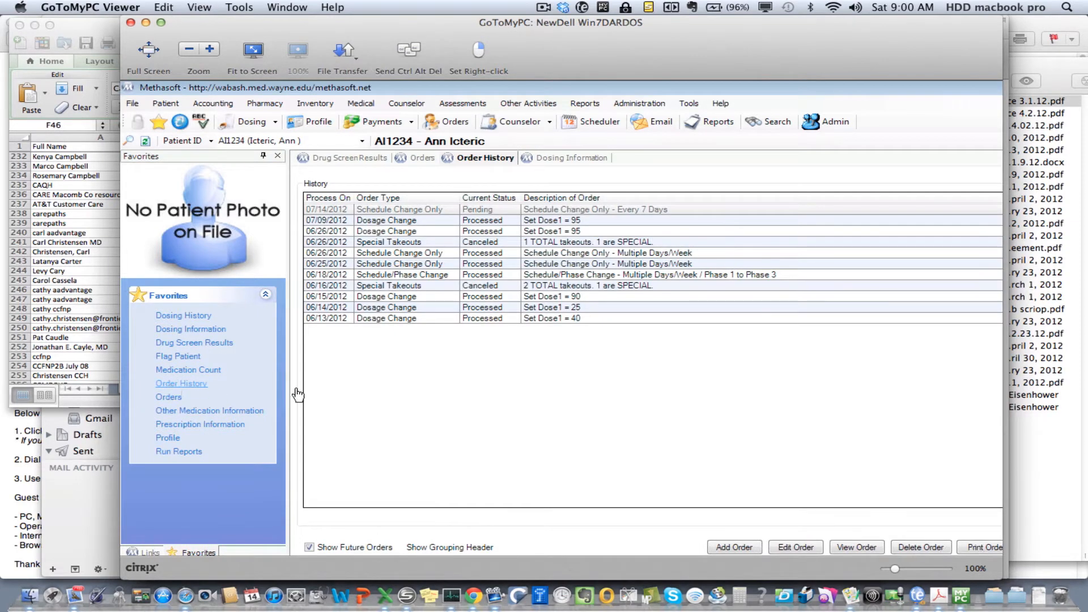
# Open a new order for the patient, switch the remote session to full screen, and choose Special Takeouts as the order type
pyautogui.click(173, 402)
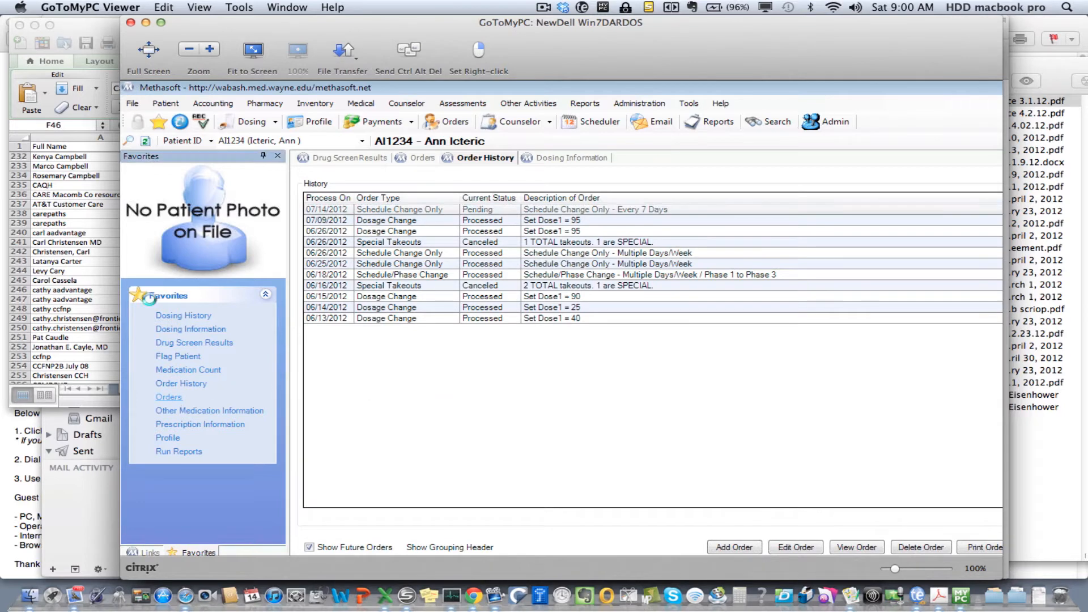
pyautogui.click(146, 51)
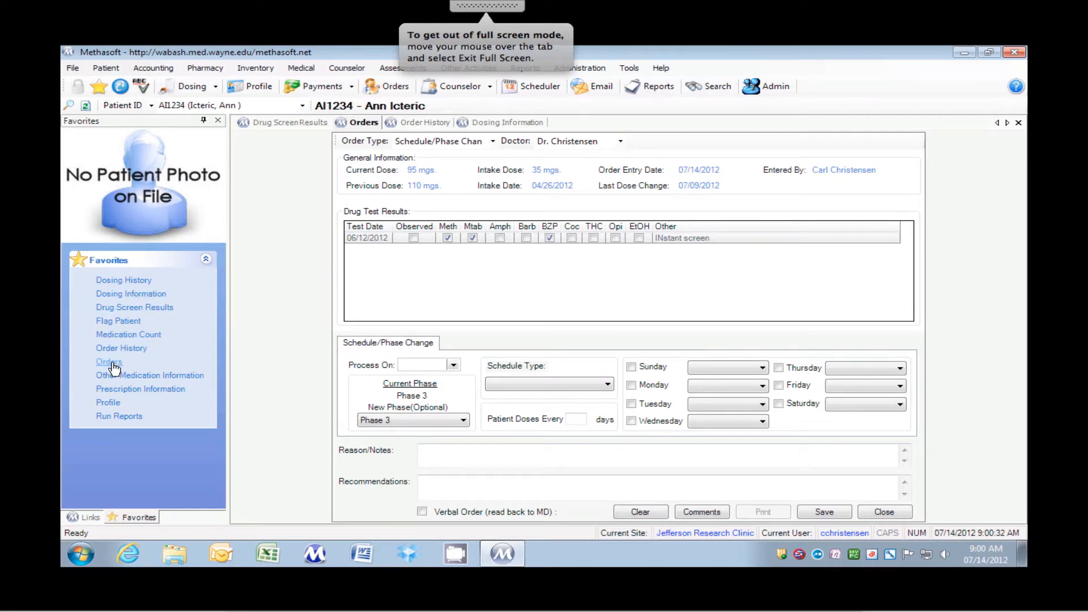
pyautogui.click(492, 141)
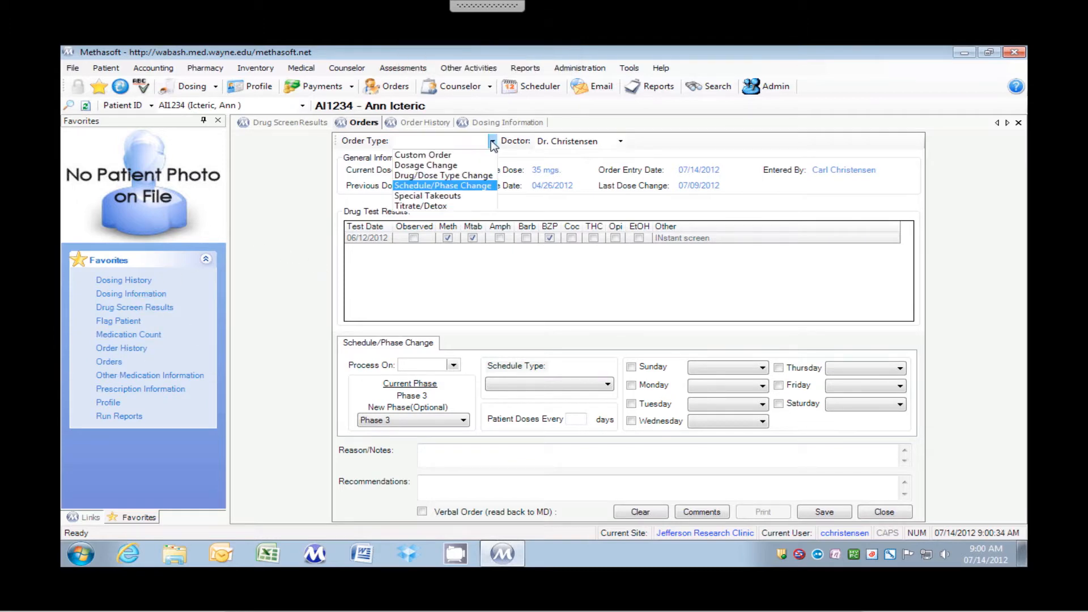
pyautogui.click(450, 196)
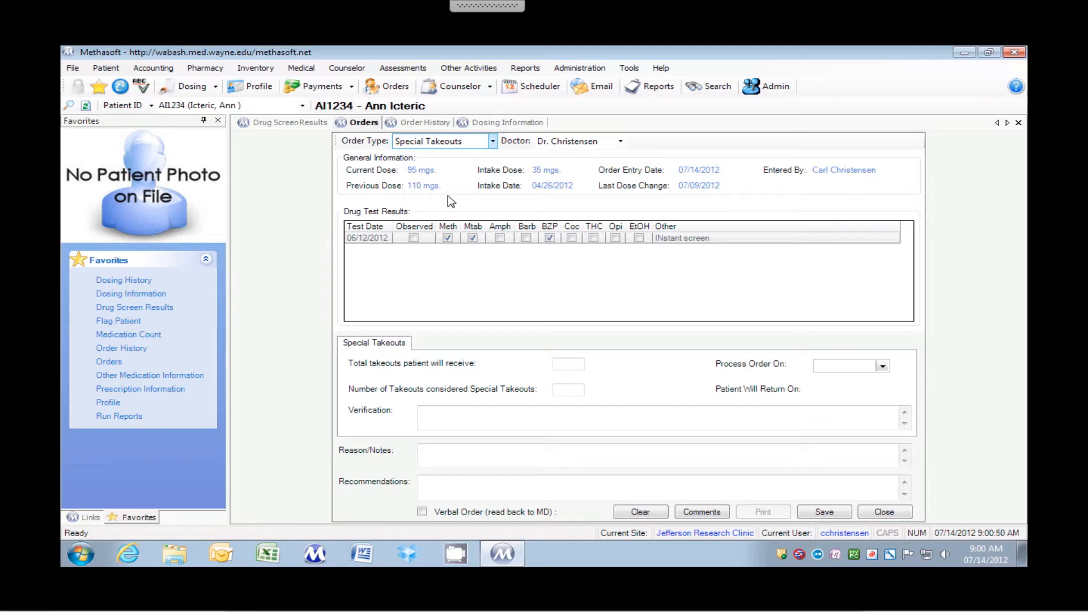
# Set the special takeouts order to process on 07/21/2012 with 8 total takeouts for the patient
pyautogui.click(882, 367)
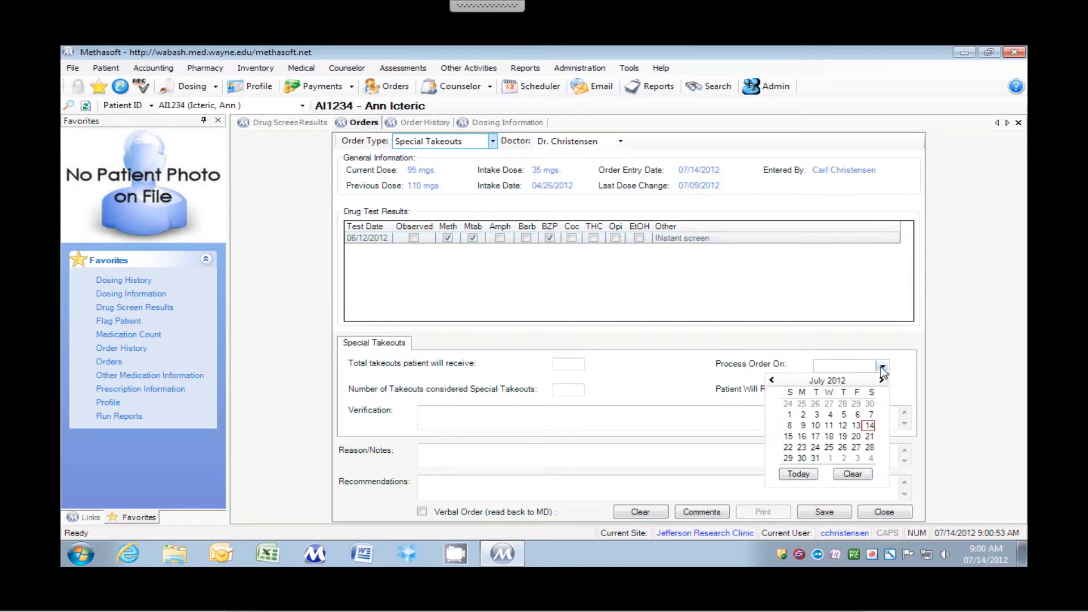
pyautogui.click(871, 436)
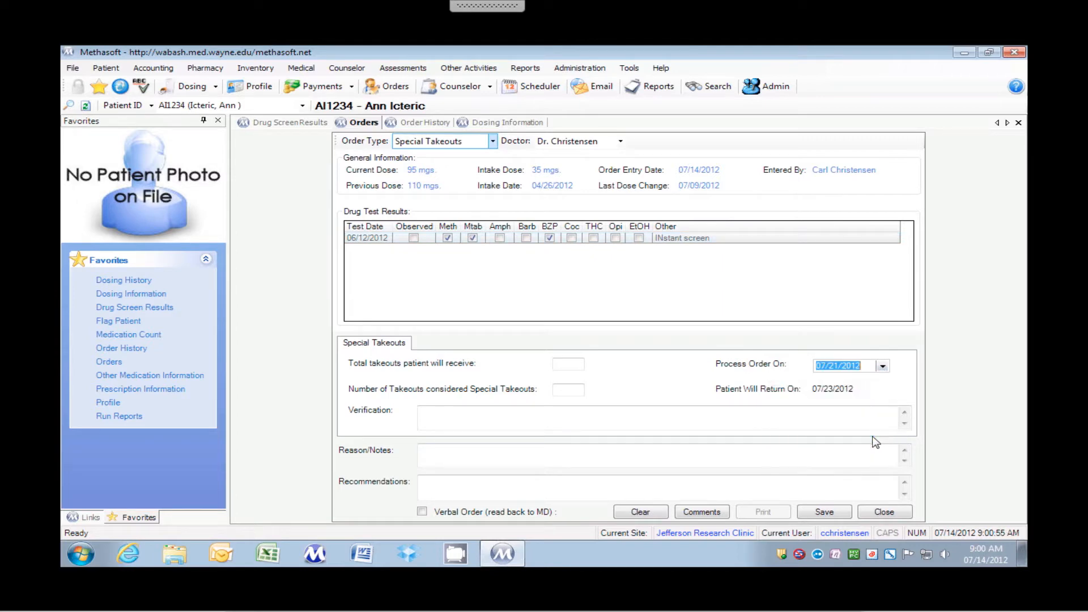
pyautogui.click(882, 367)
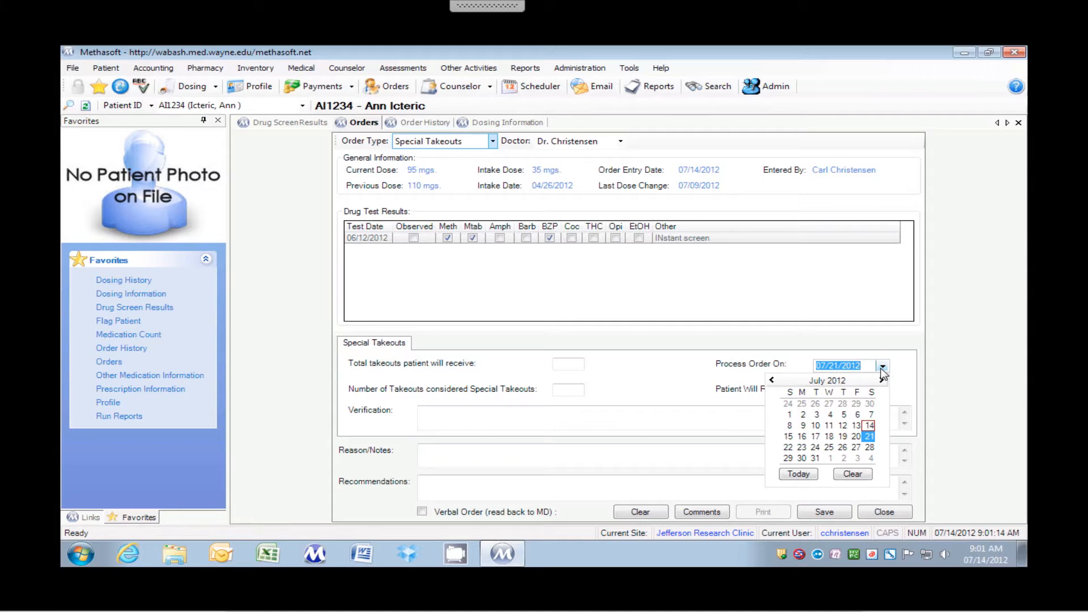
pyautogui.click(619, 379)
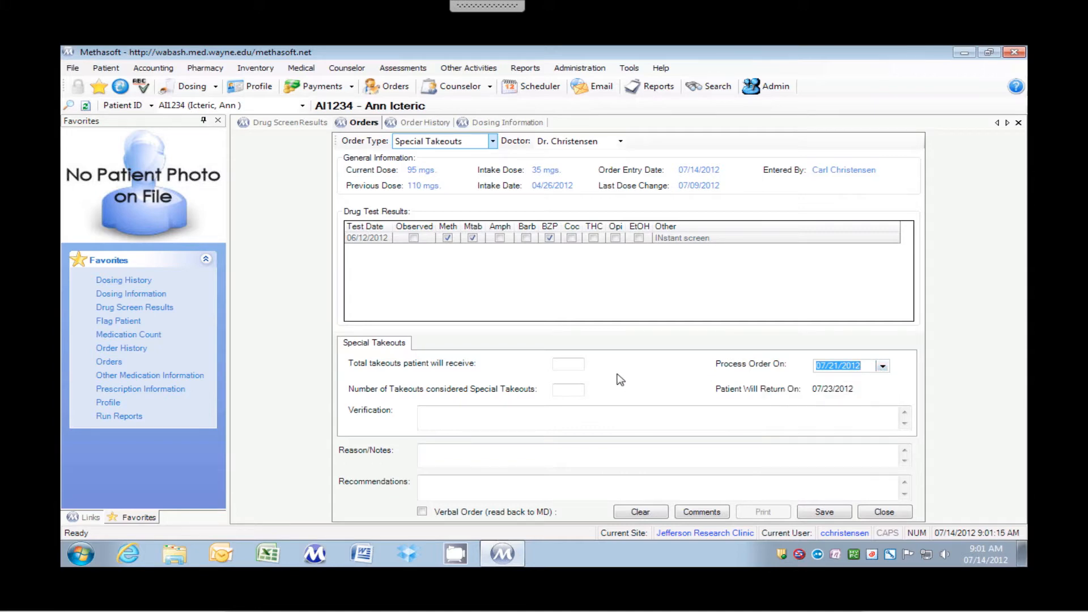
pyautogui.click(556, 365)
pyautogui.write('8')
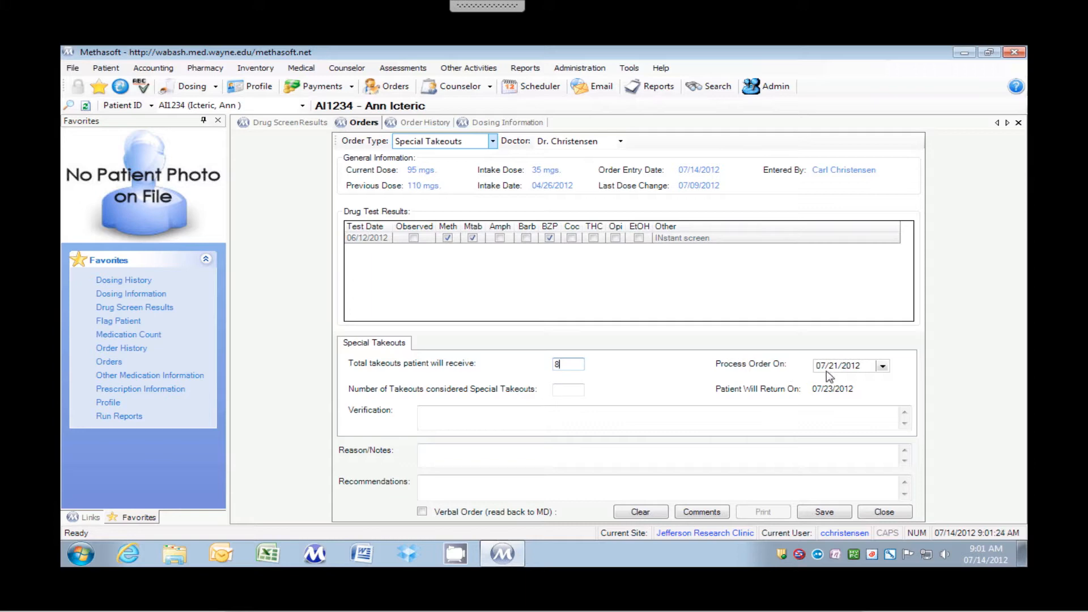
pyautogui.click(883, 366)
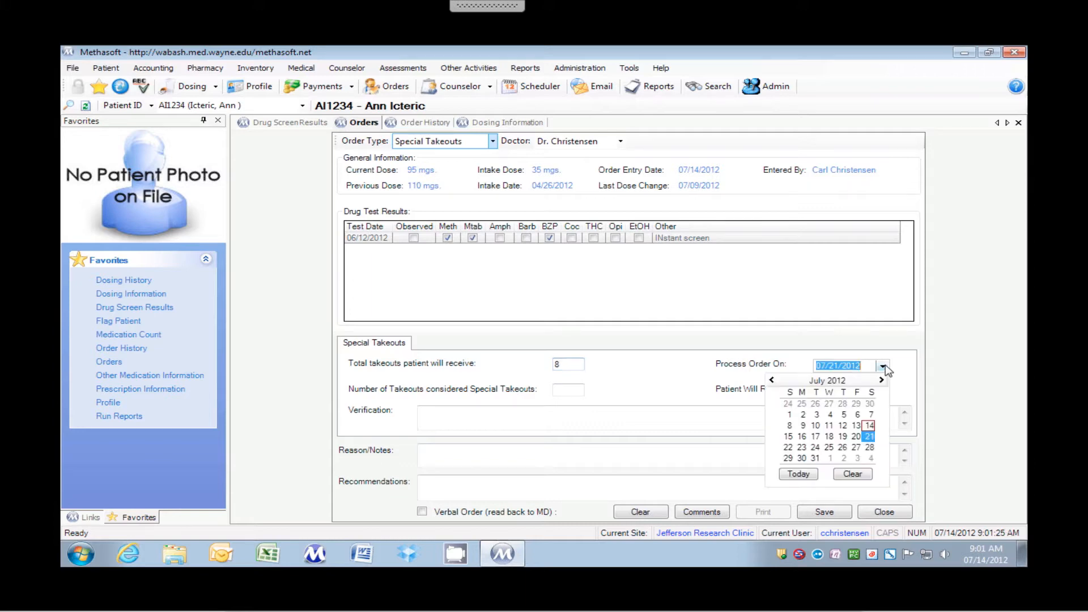
pyautogui.click(871, 436)
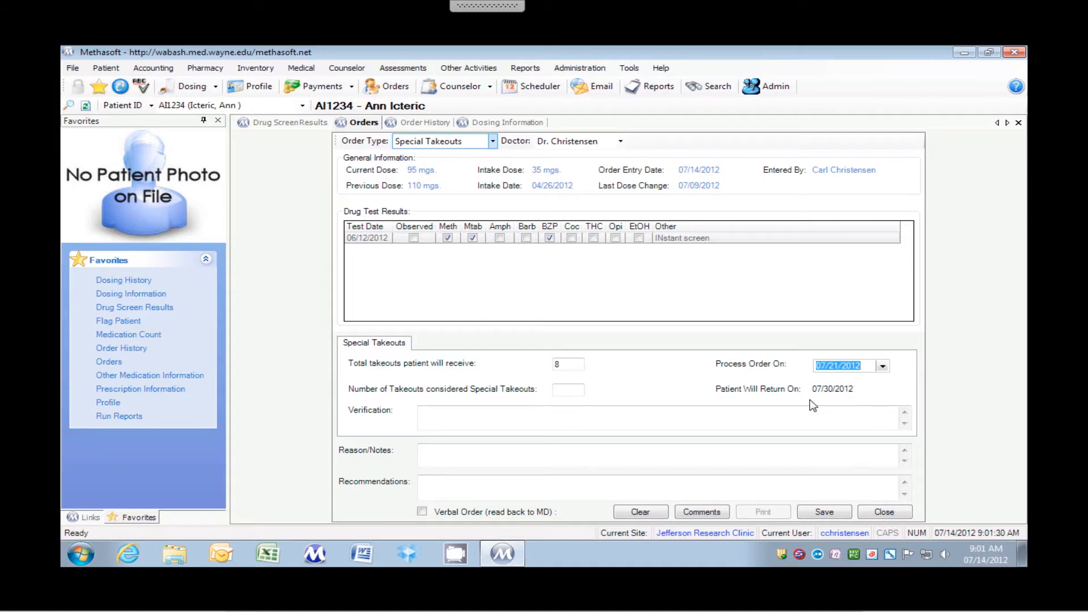
# Set the number of takeouts considered special to 4, with "Verify" as the verification and "Mmmmm" as the reason
pyautogui.click(566, 390)
pyautogui.write('4')
pyautogui.click(541, 417)
pyautogui.write('Verify')
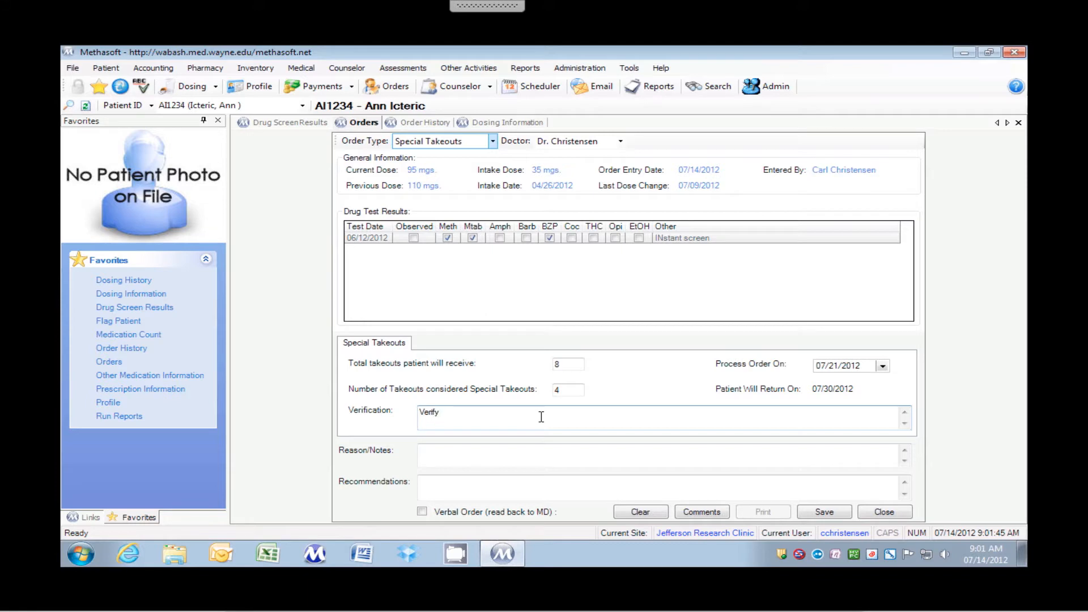
pyautogui.click(534, 455)
pyautogui.write('Mmmmm')
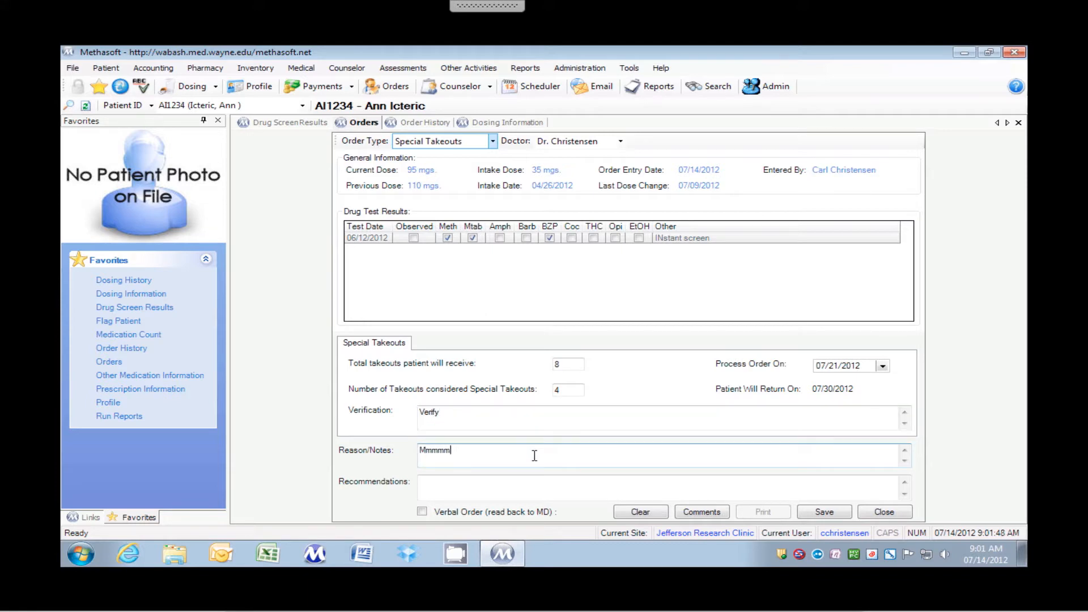
# Save the special takeouts order without printing it, and open the patient's order history
pyautogui.click(817, 511)
pyautogui.click(683, 344)
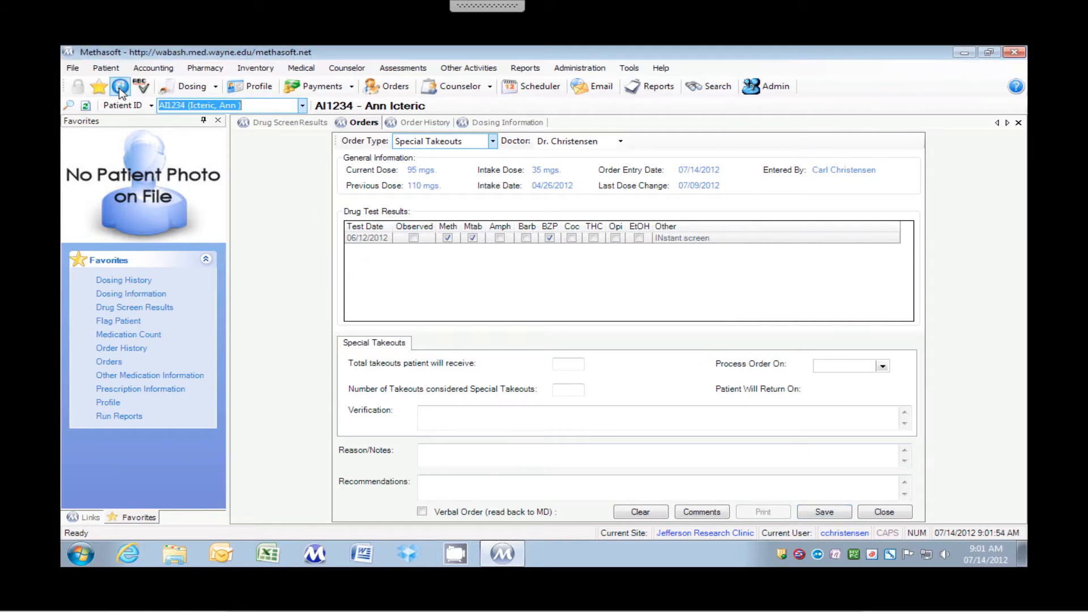
pyautogui.click(122, 349)
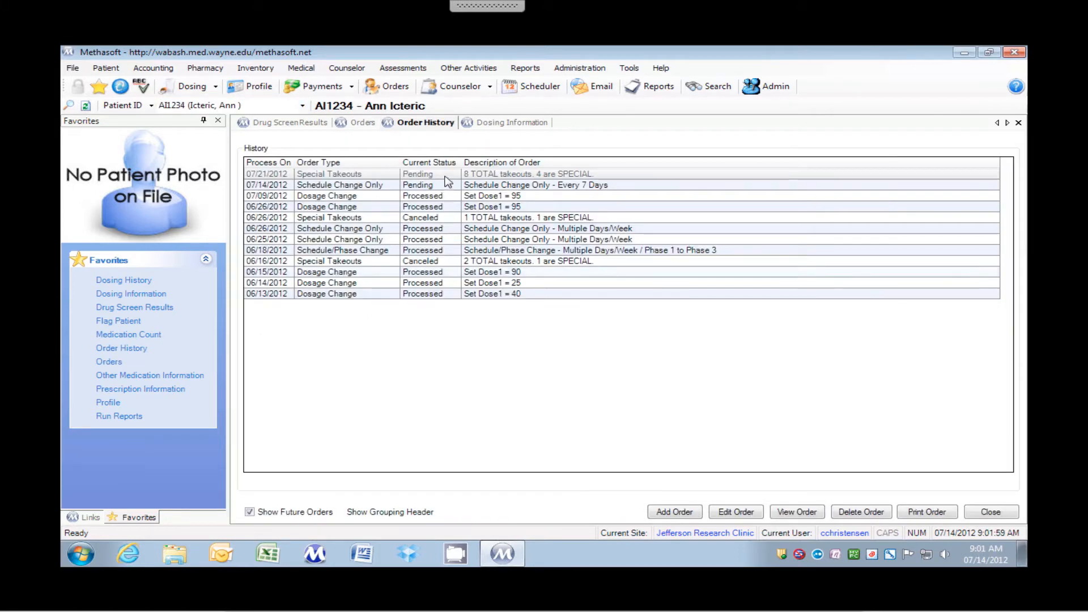
# Delete the pending 07/21/2012 Special Takeouts order and the pending 07/14/2012 Schedule Change Only order from the order history
pyautogui.click(446, 175)
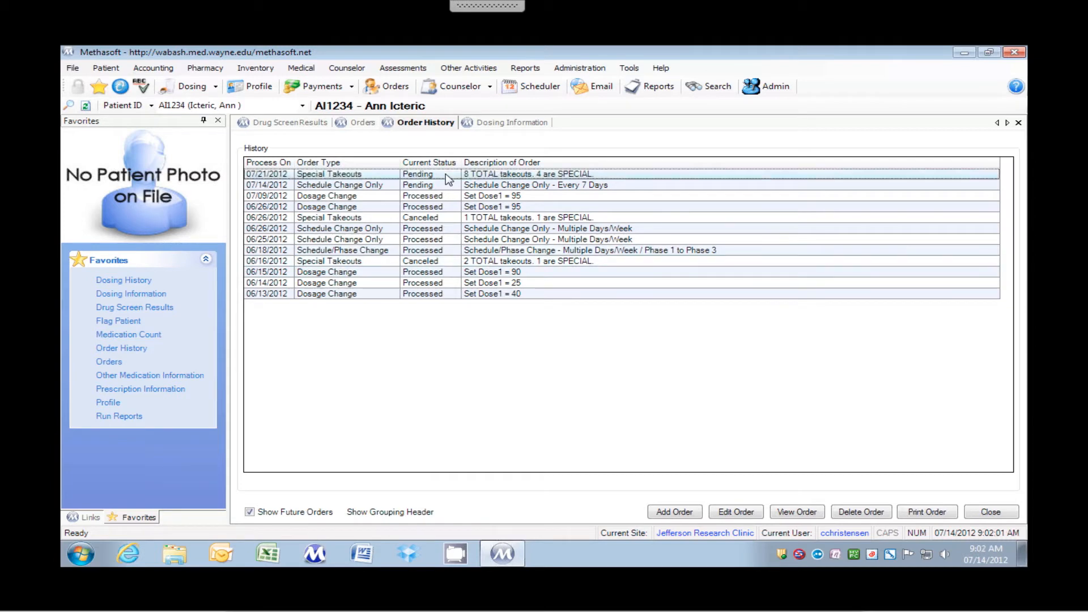
pyautogui.click(845, 513)
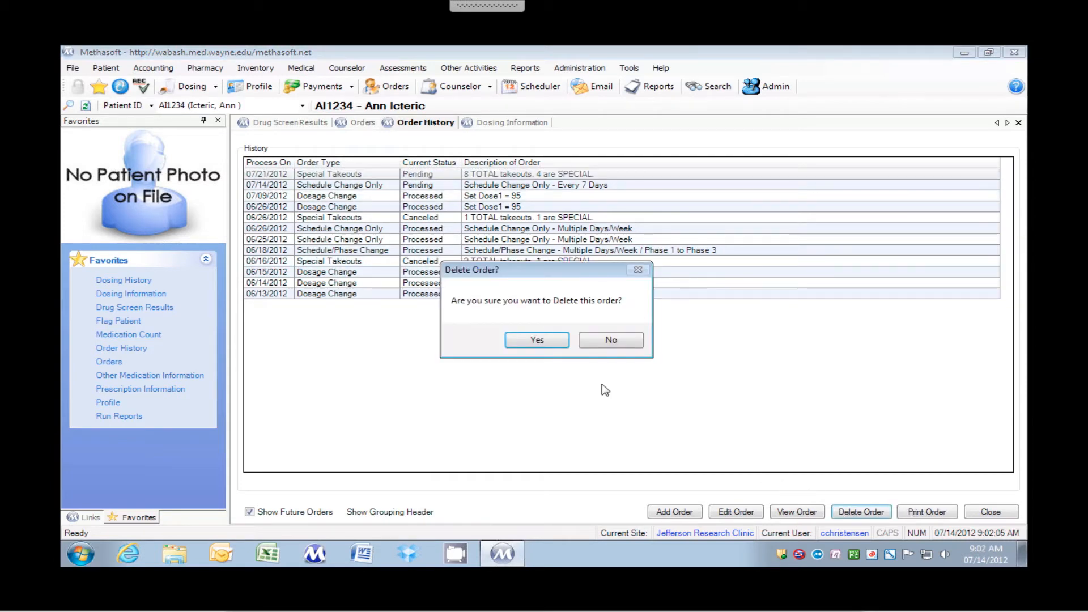
pyautogui.click(546, 342)
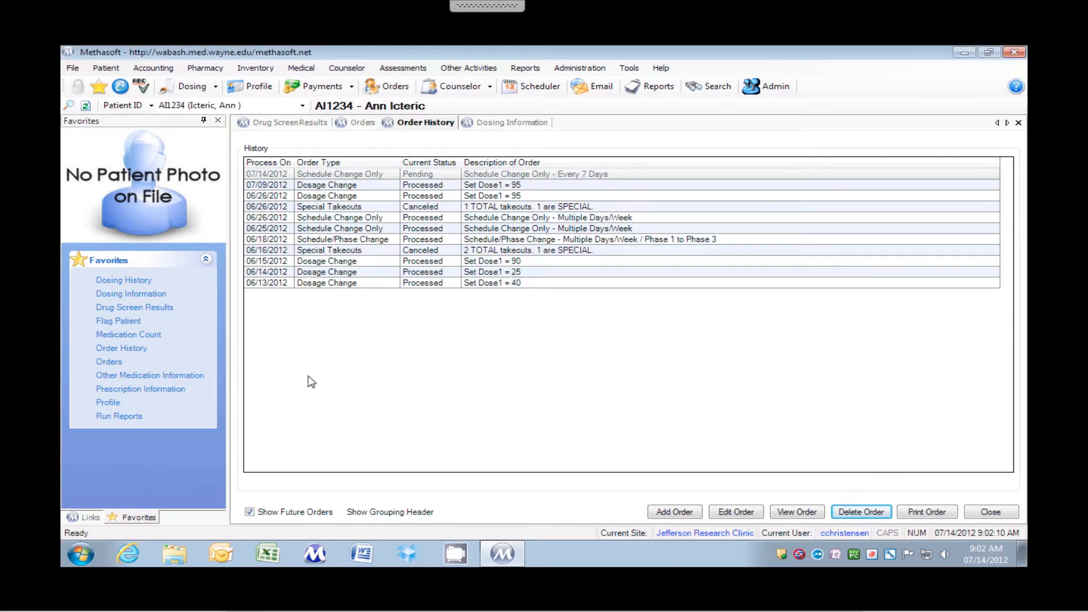
pyautogui.click(440, 176)
pyautogui.click(862, 512)
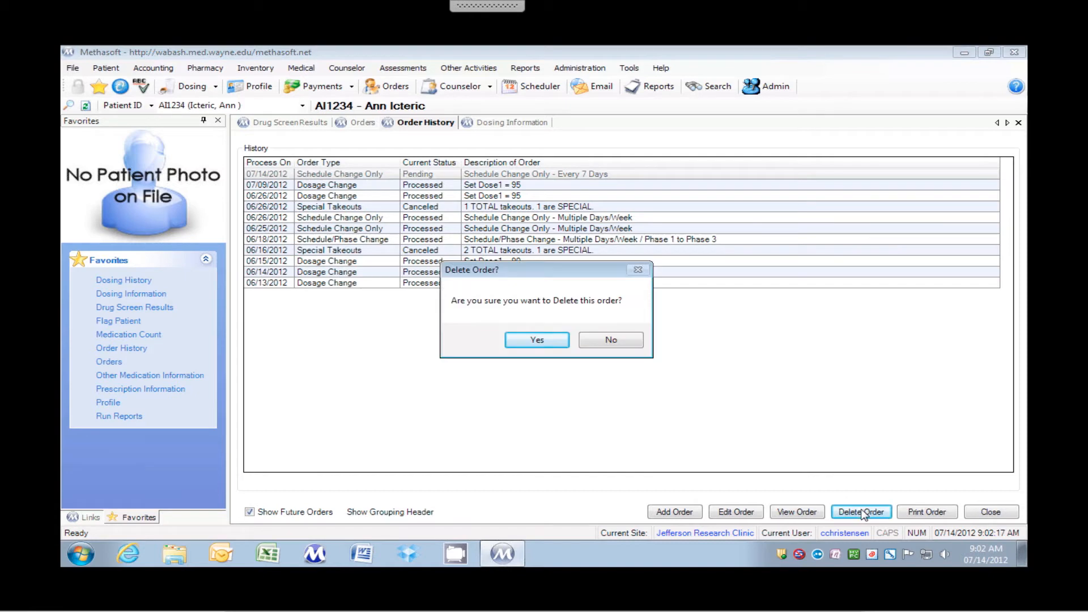
pyautogui.click(544, 341)
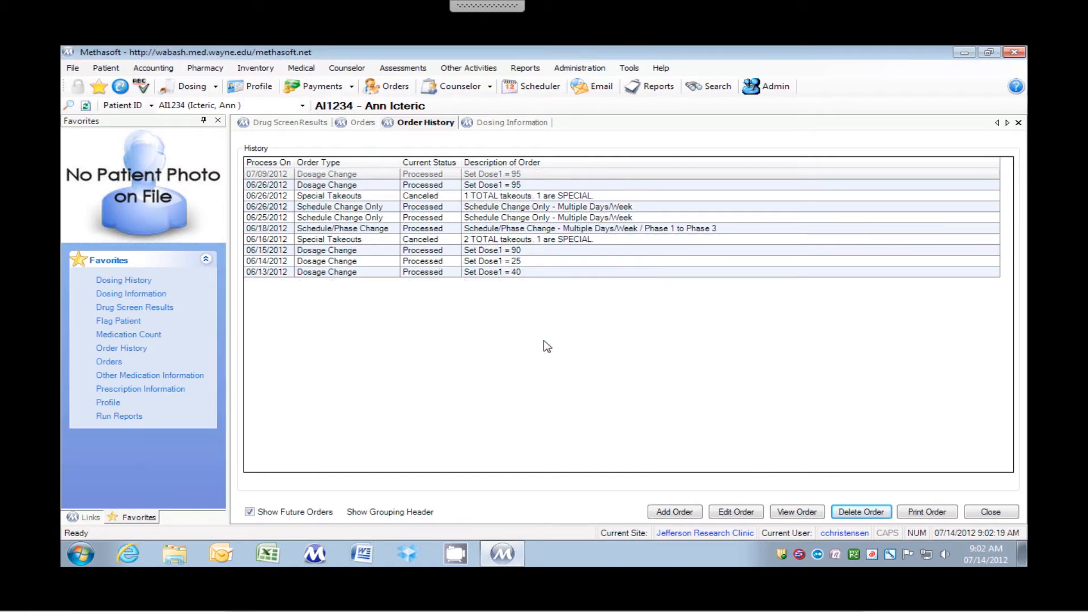
# Return to order entry and change the order type to Titrate/Detox
pyautogui.click(111, 362)
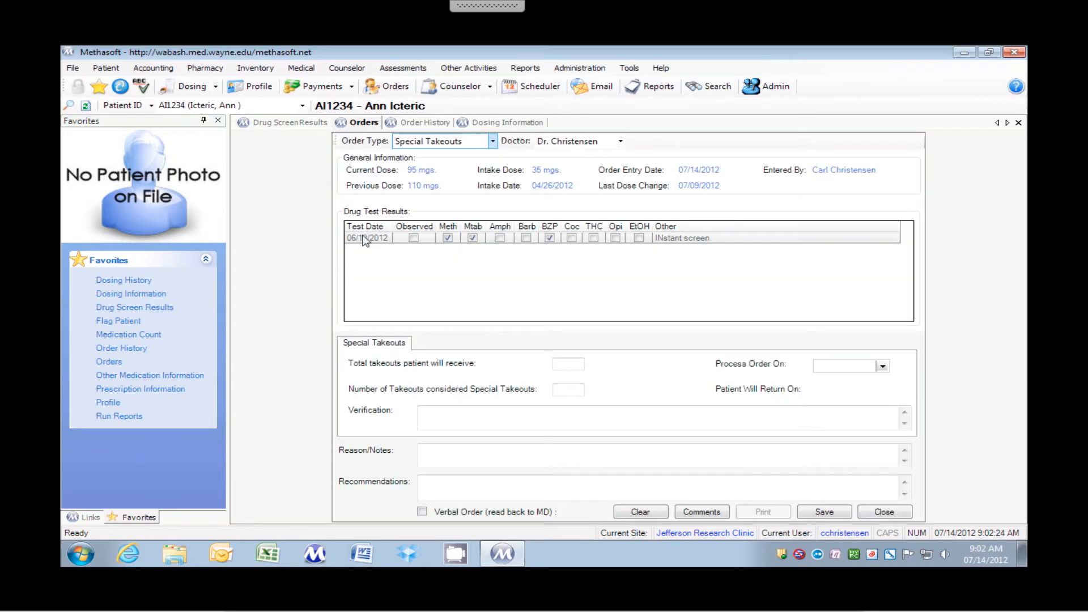
pyautogui.click(493, 143)
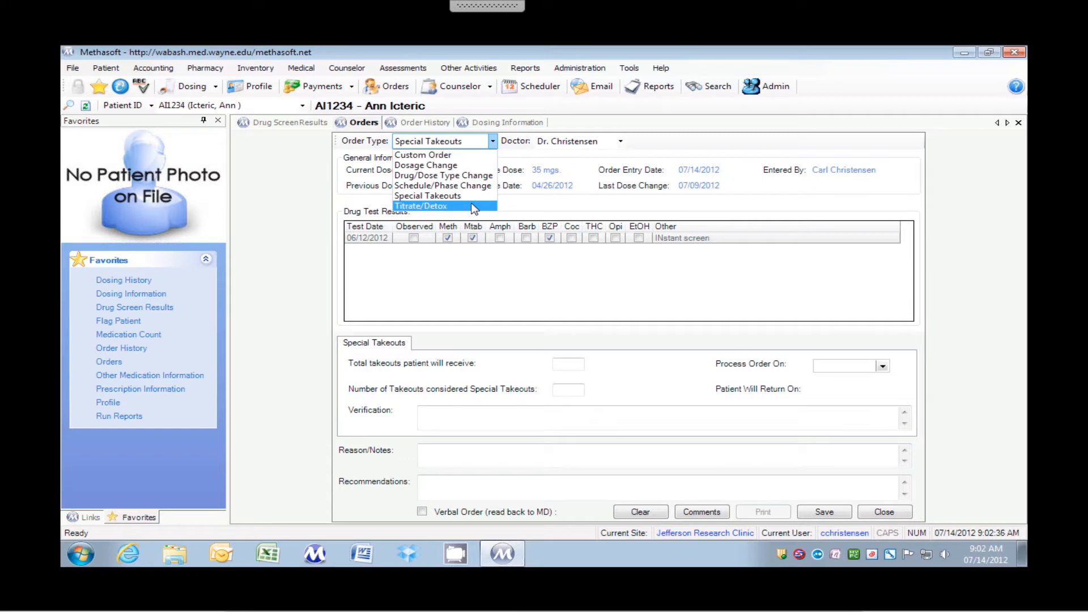
pyautogui.click(353, 293)
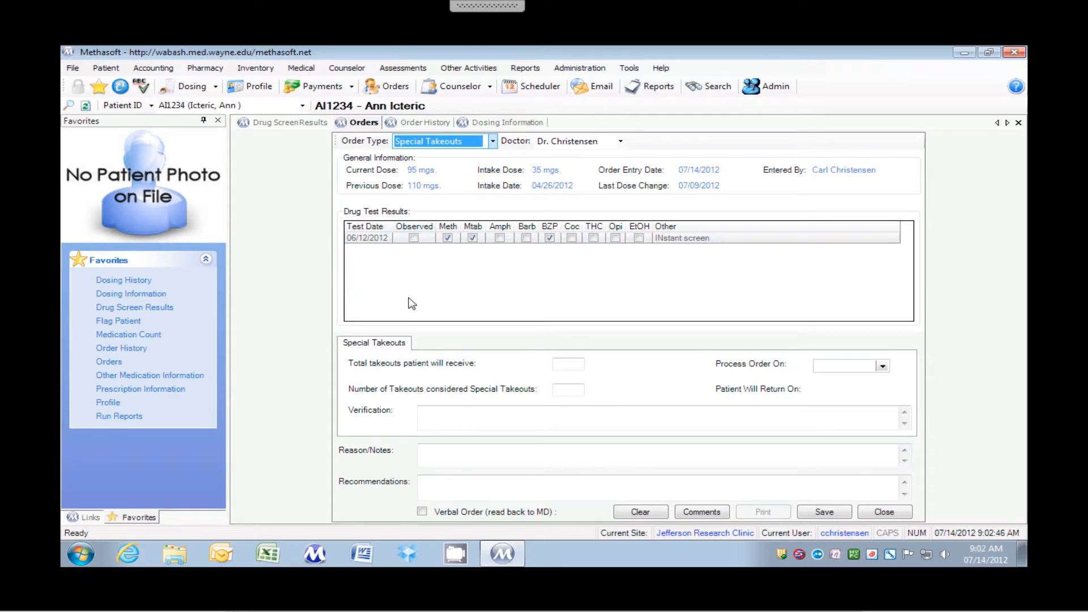
pyautogui.click(449, 146)
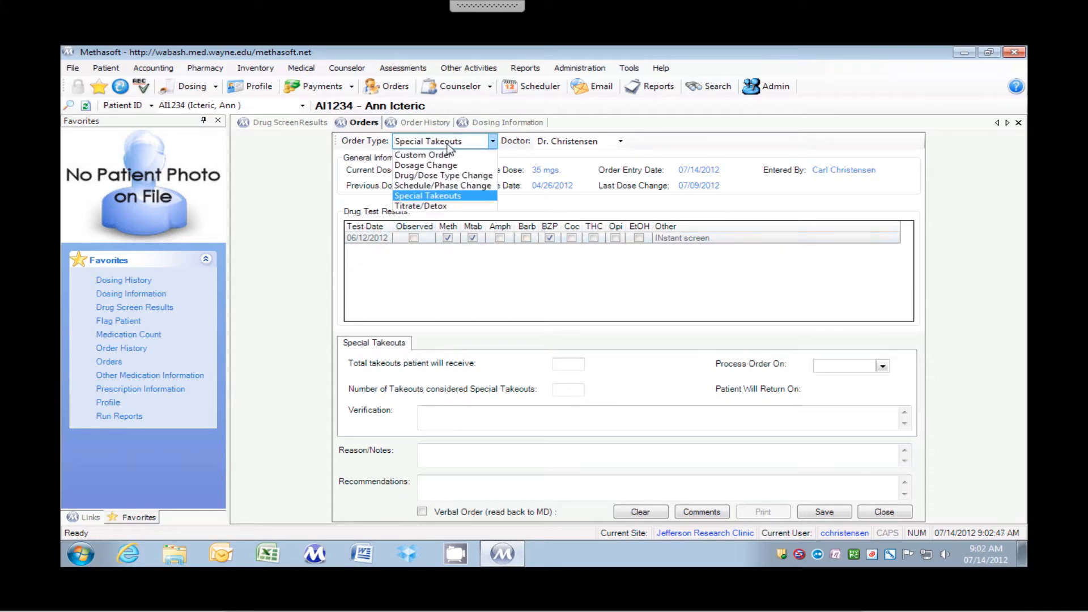
pyautogui.click(439, 207)
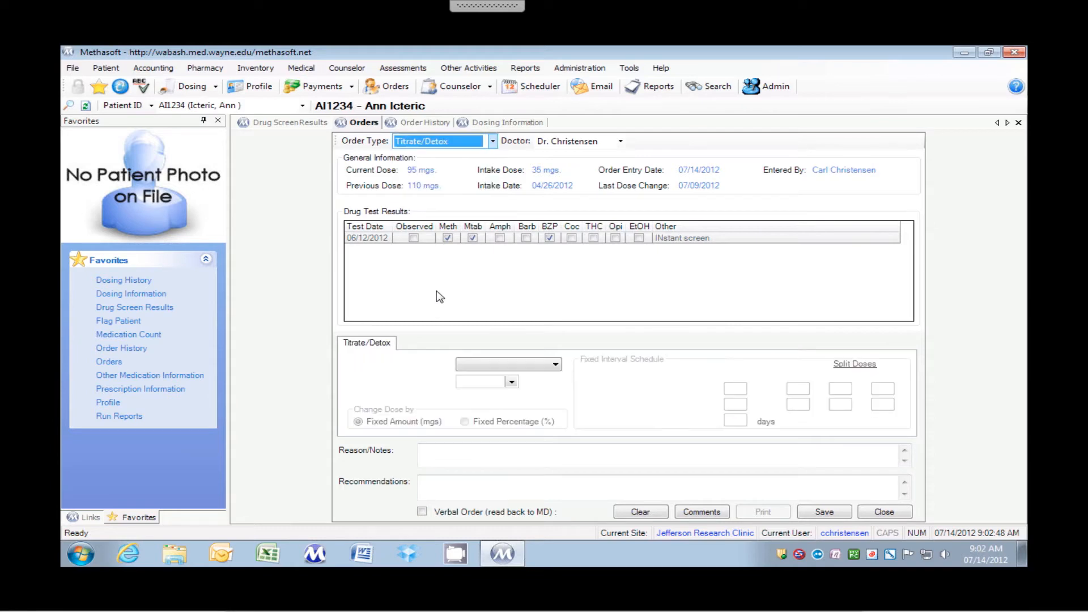
# Choose Administrative Detox as the schedule type and set the order to process on 07/14/2012
pyautogui.click(478, 364)
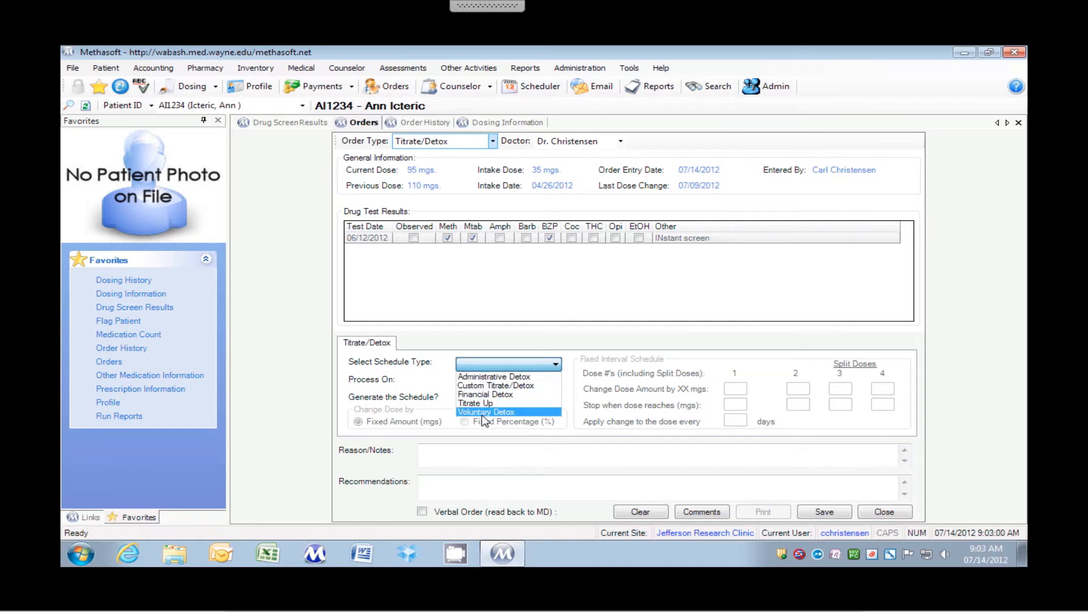
pyautogui.click(478, 376)
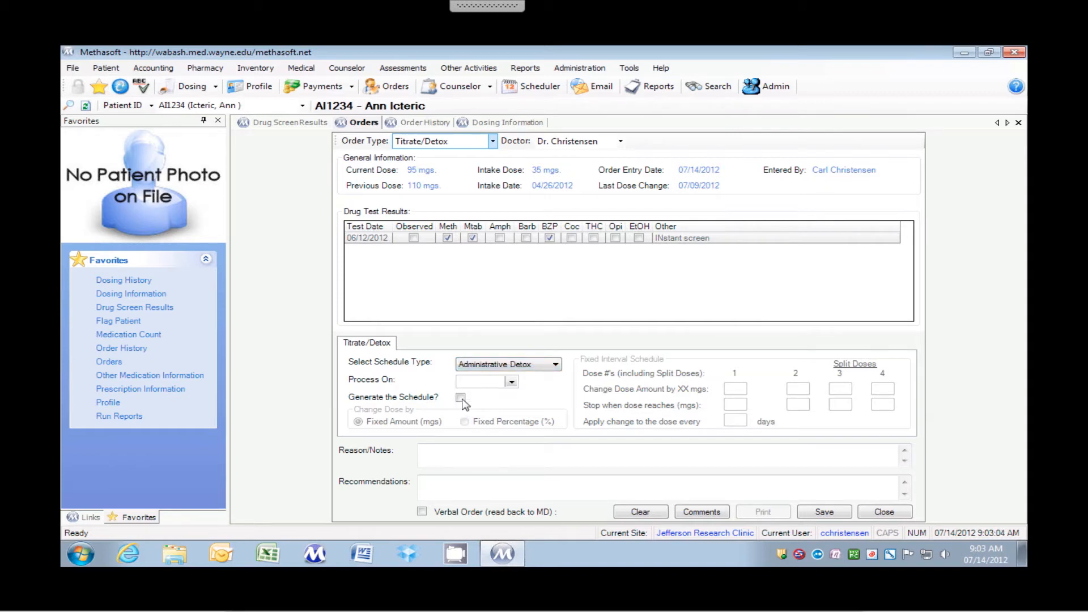
pyautogui.click(511, 382)
pyautogui.click(499, 441)
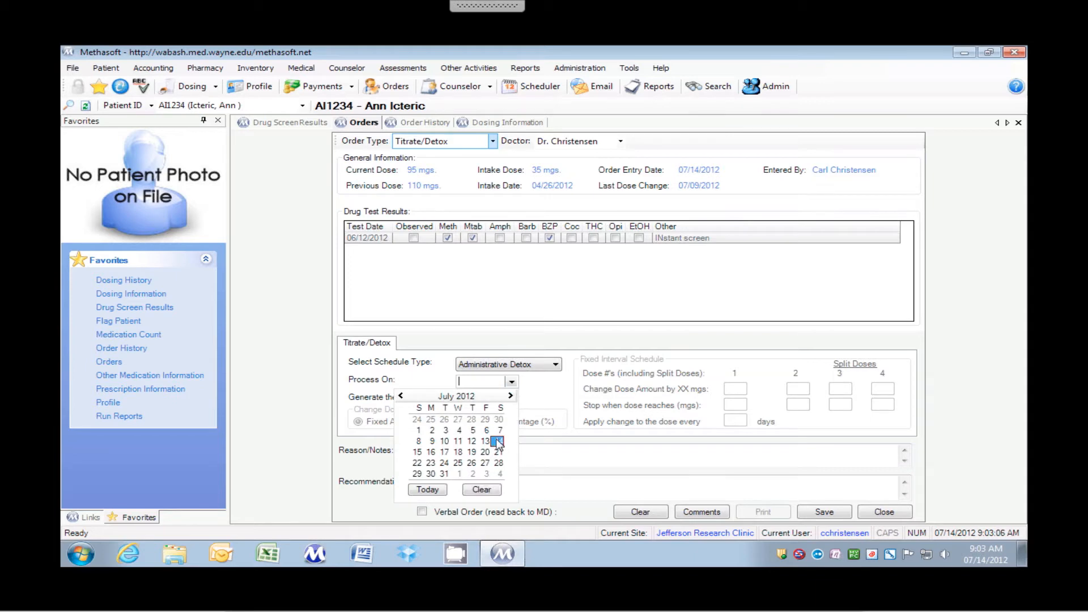
# Generate a fixed-amount detox schedule that changes dose 1 by 3 mgs every 1 day and stops at 0 mgs
pyautogui.click(460, 398)
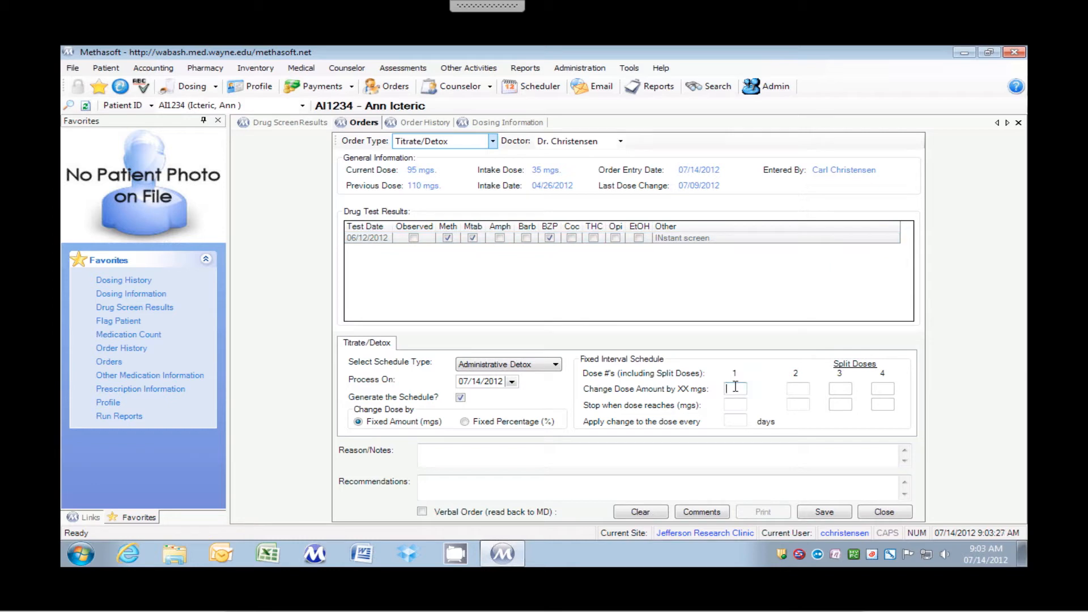
pyautogui.write('3')
pyautogui.press('Tab')
pyautogui.write('0')
pyautogui.press('Tab')
pyautogui.press('Tab')
pyautogui.write('1')
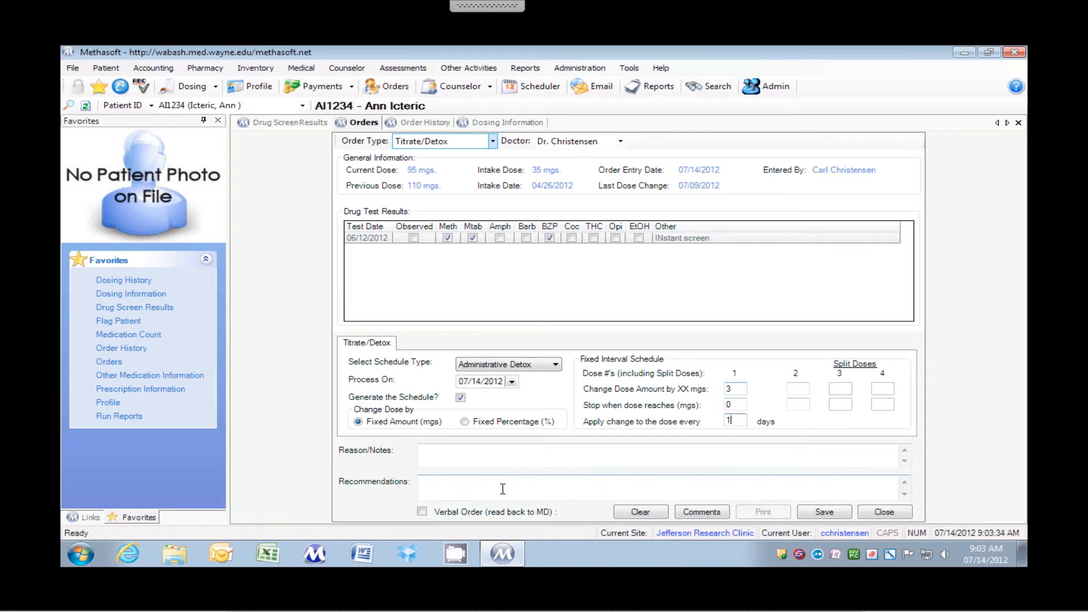
# Save the Administrative Detox order with the reason "Detox" without printing it
pyautogui.click(478, 449)
pyautogui.write('Detox')
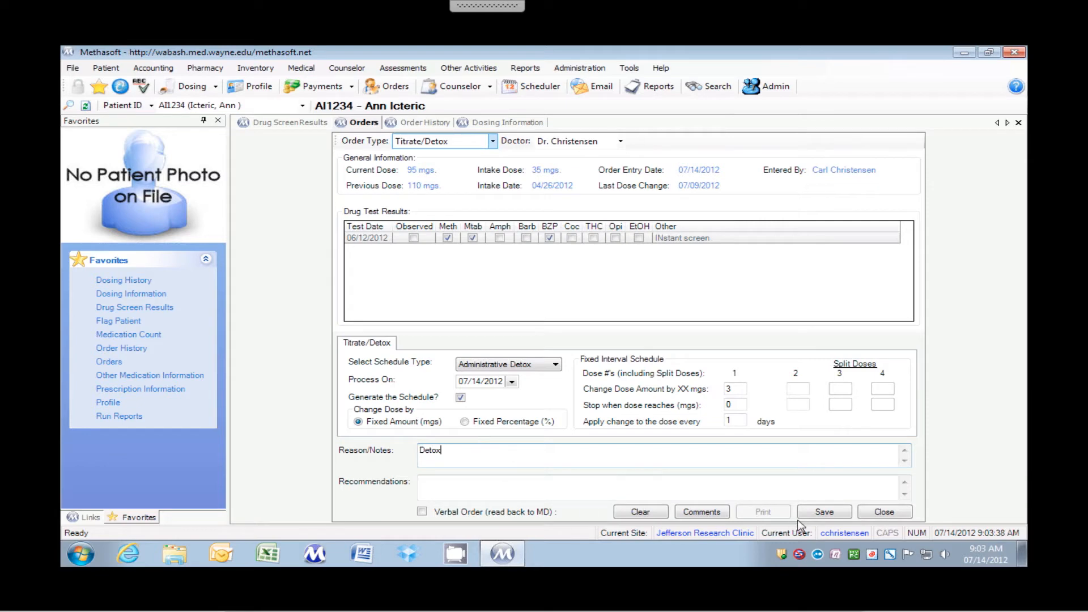
pyautogui.click(825, 512)
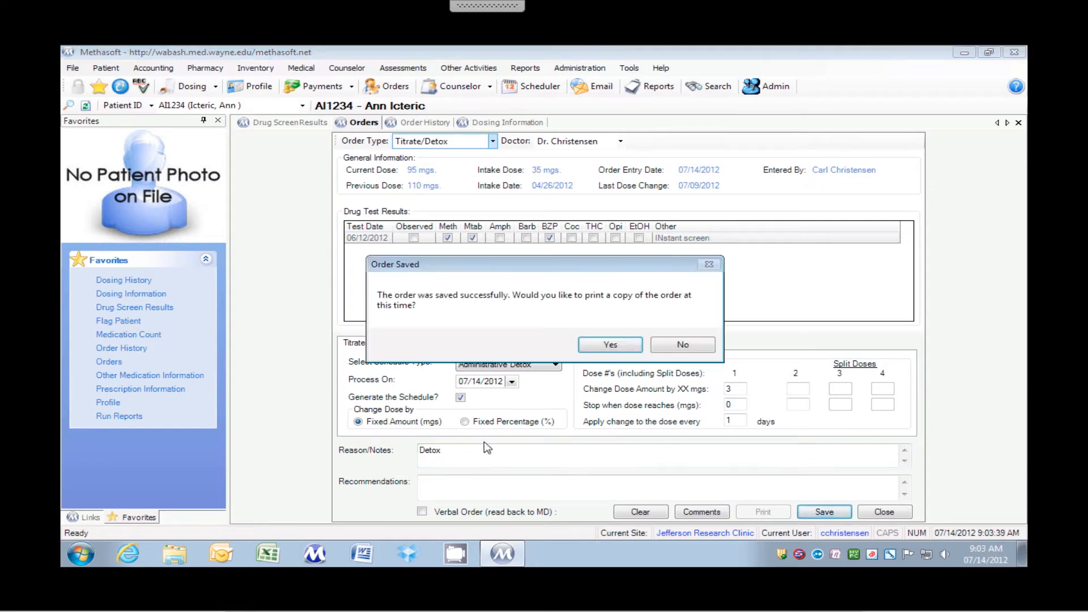
pyautogui.click(684, 346)
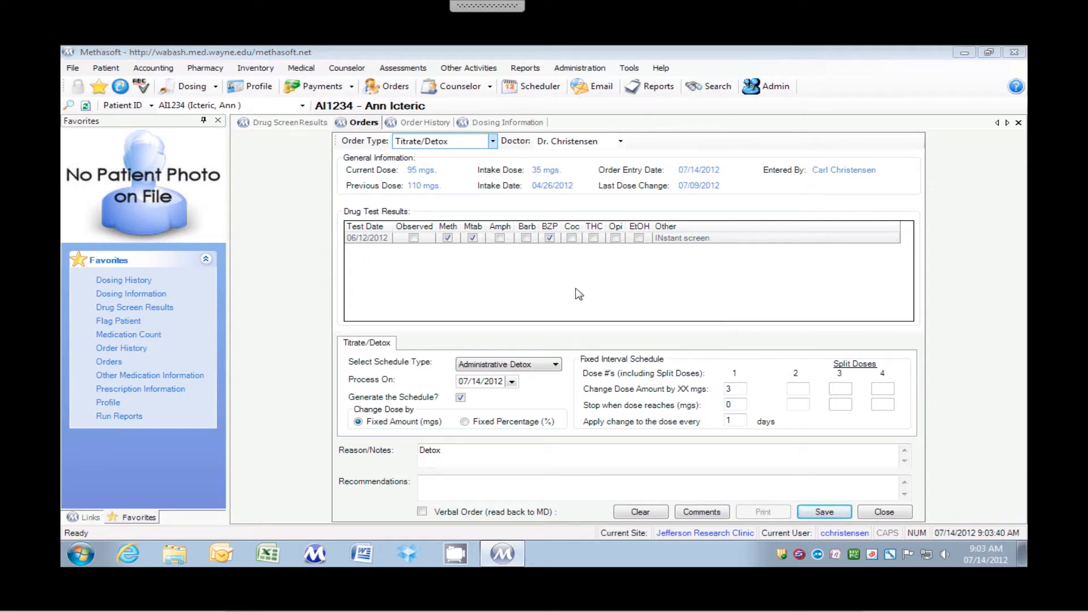
# Refresh the patient's record and review the generated detox orders in the order history
pyautogui.click(120, 89)
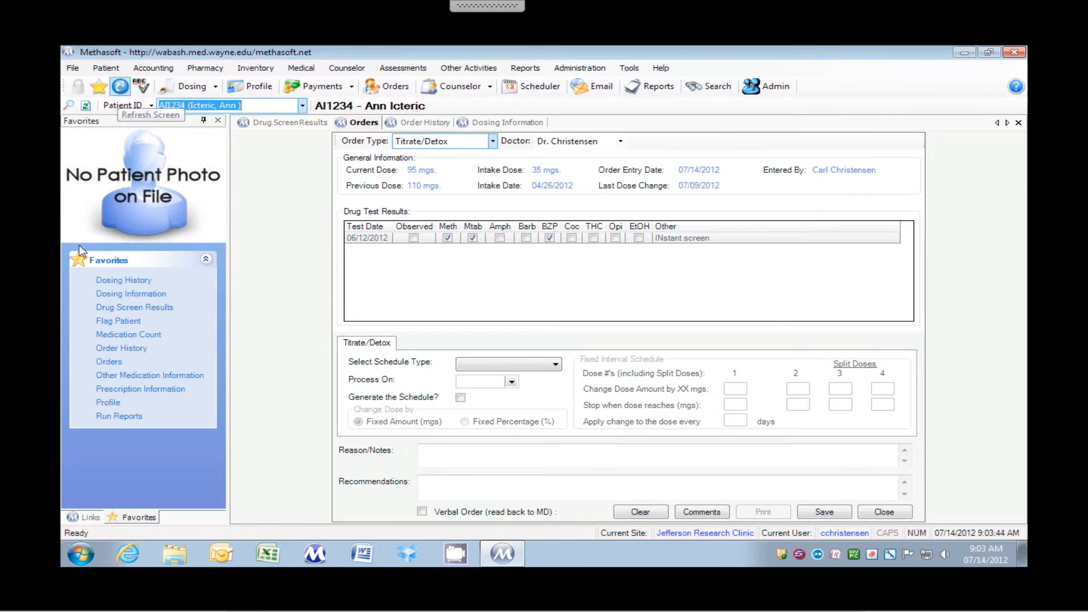
pyautogui.click(104, 352)
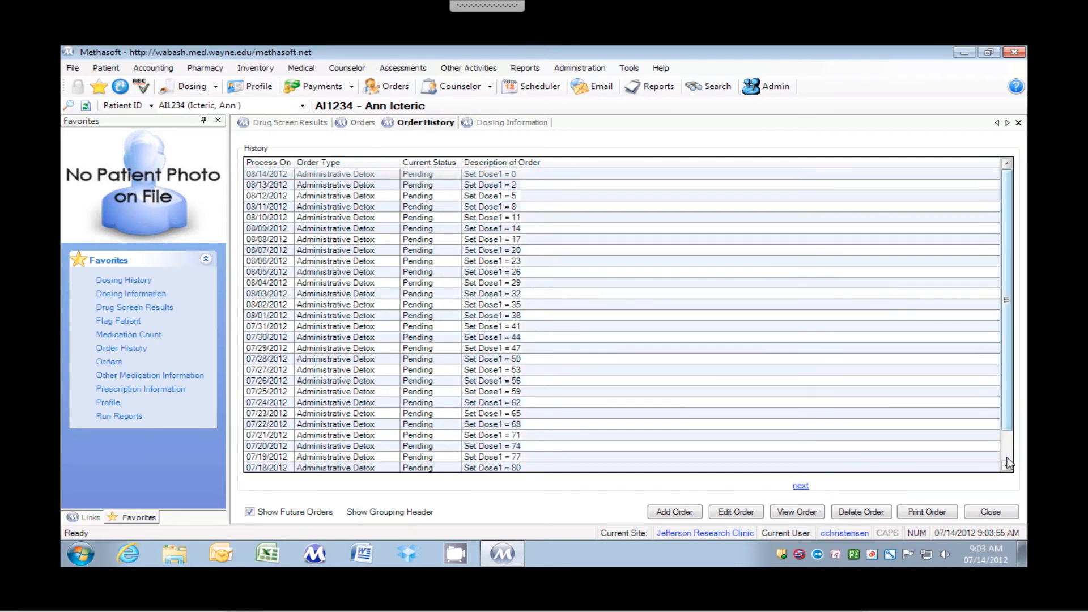
pyautogui.scroll(-1, 669, 448)
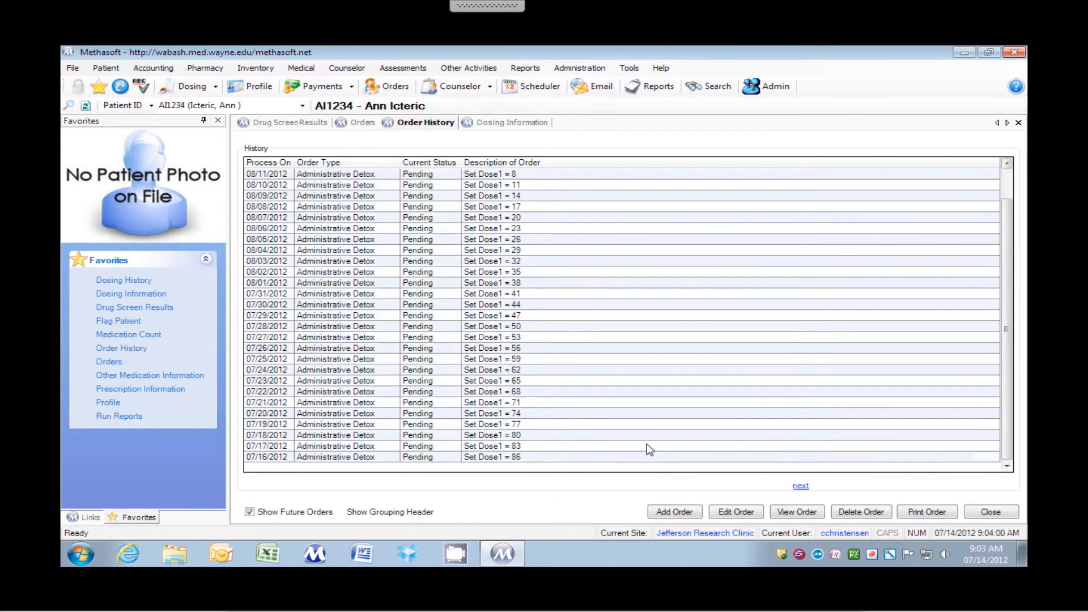
# Delete the pending Administrative Detox order dated 07/14/2012 and go back to the start of the order history
pyautogui.click(800, 486)
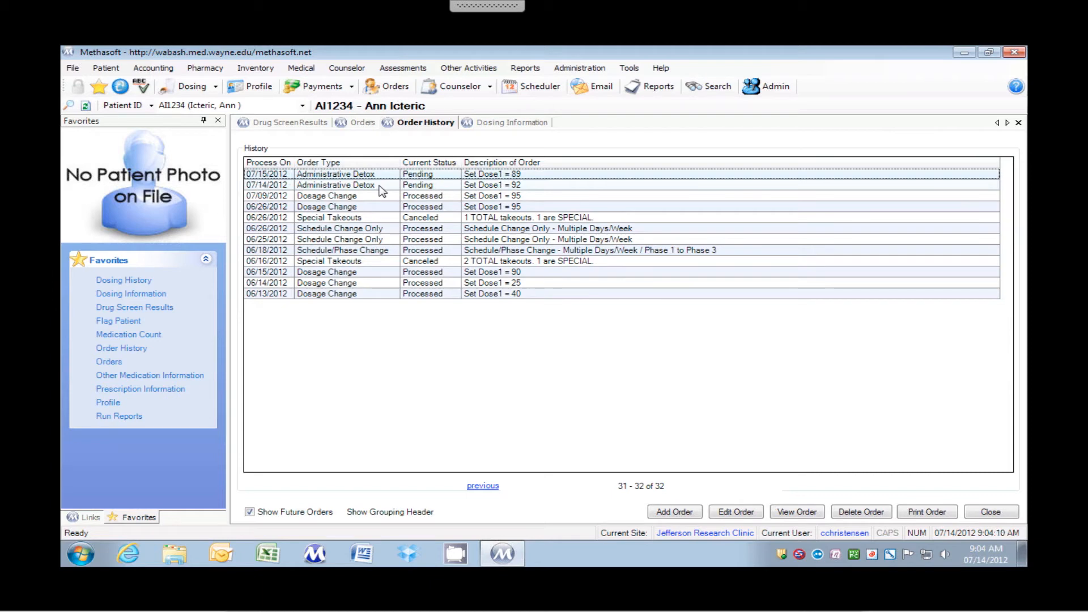
pyautogui.click(379, 187)
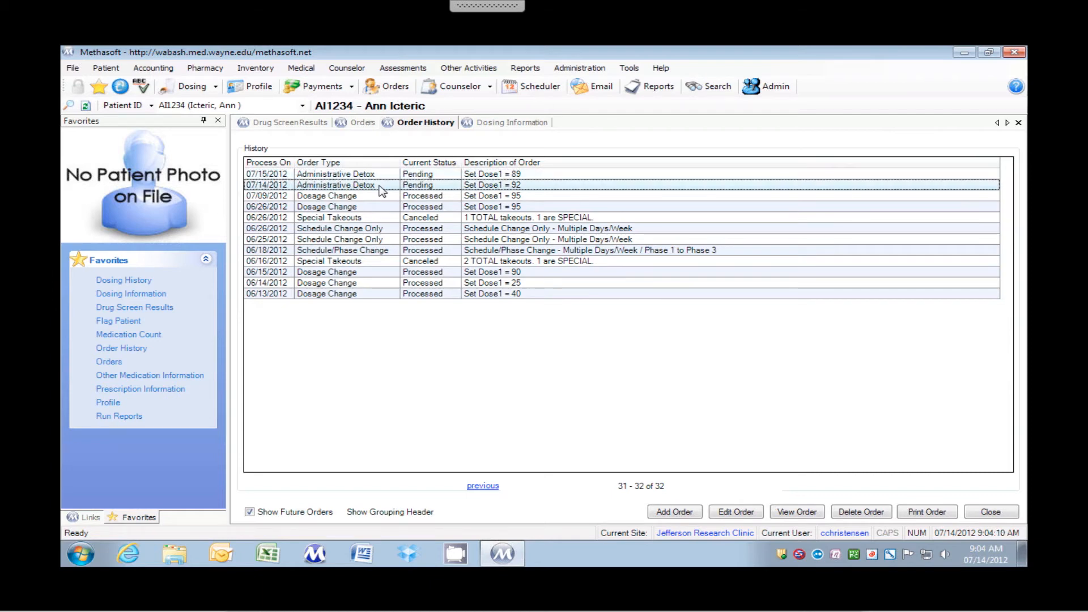
pyautogui.click(861, 513)
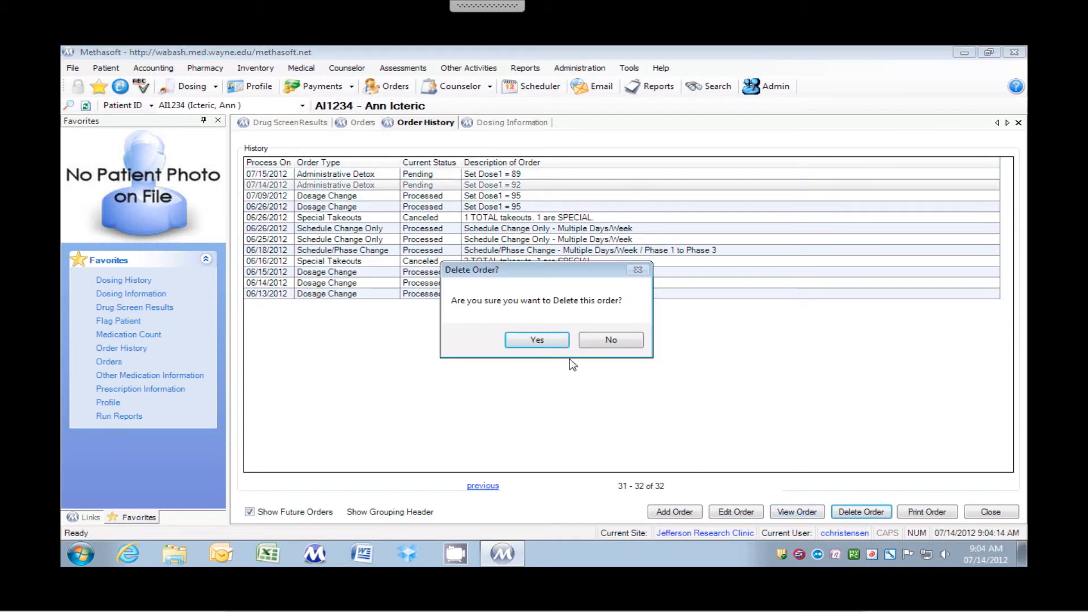
pyautogui.click(543, 341)
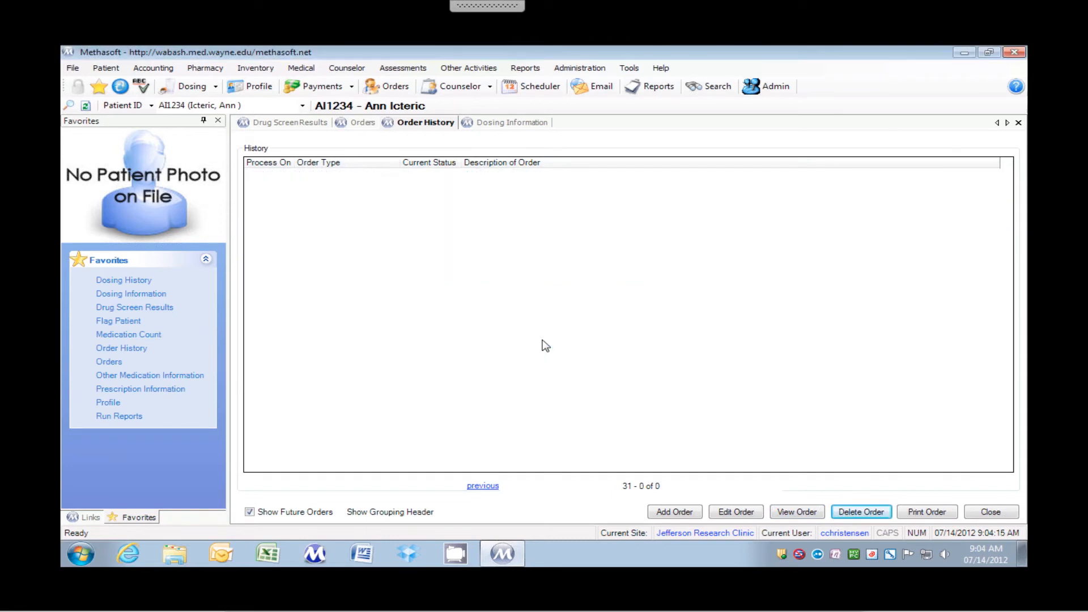
pyautogui.click(484, 486)
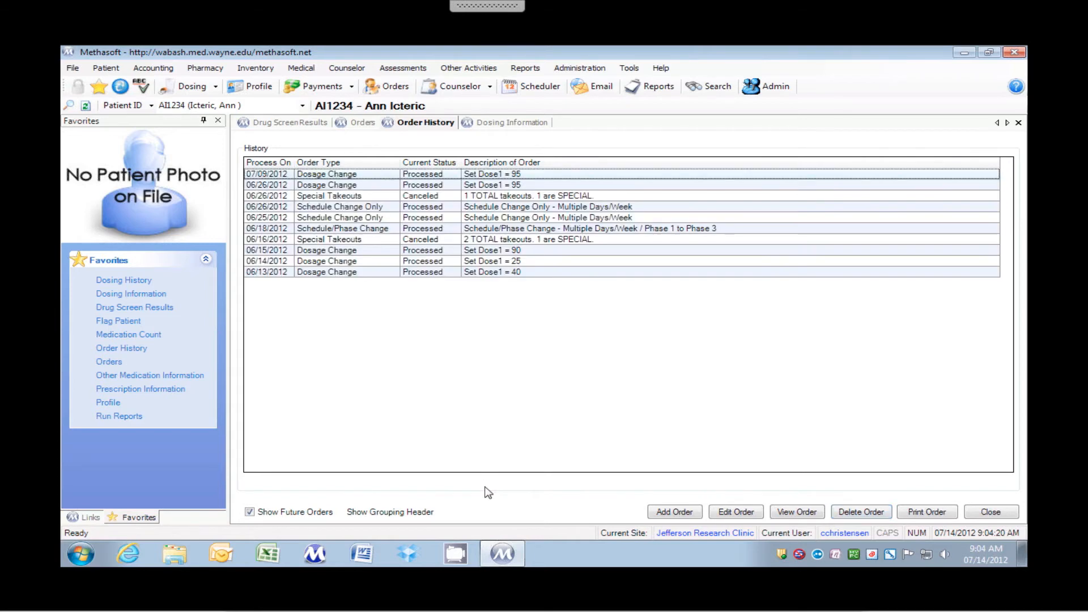
# Open a new order entry, check the available schedule types and choose Titrate/Detox as the order type
pyautogui.click(110, 363)
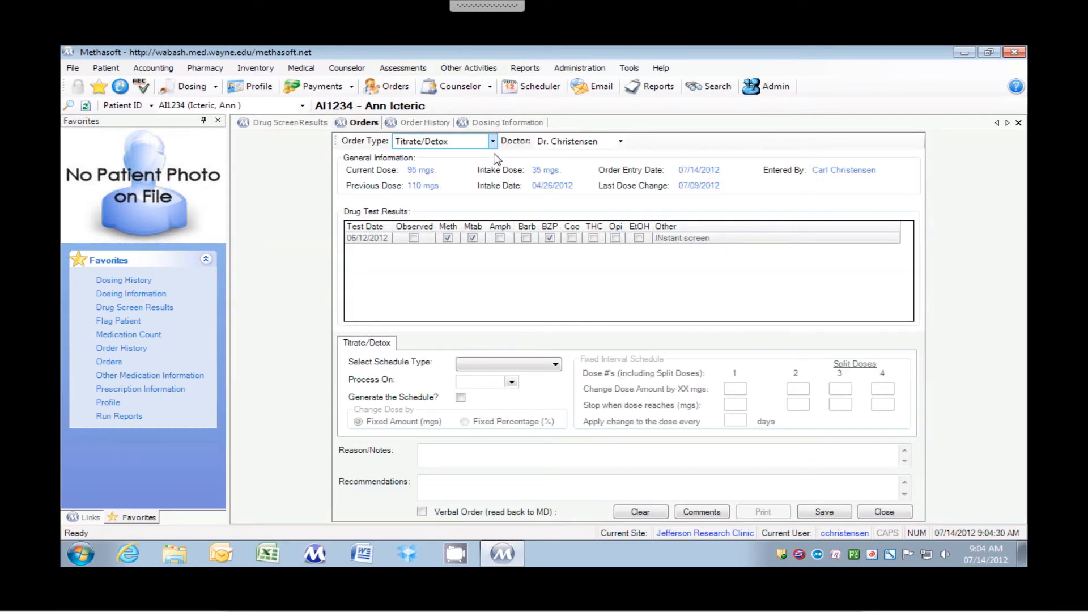
pyautogui.click(496, 366)
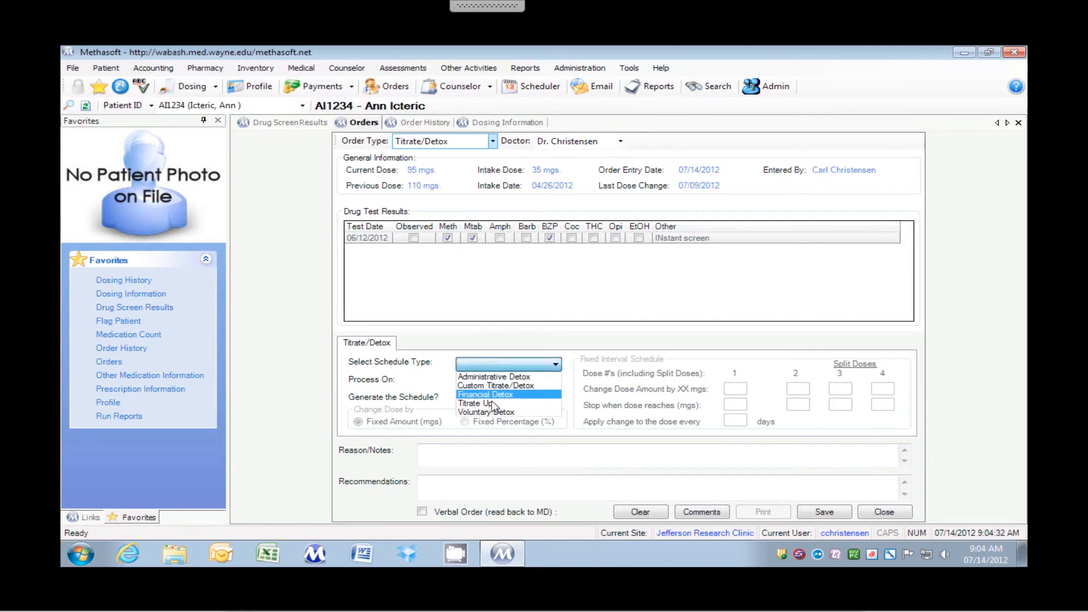
pyautogui.click(493, 352)
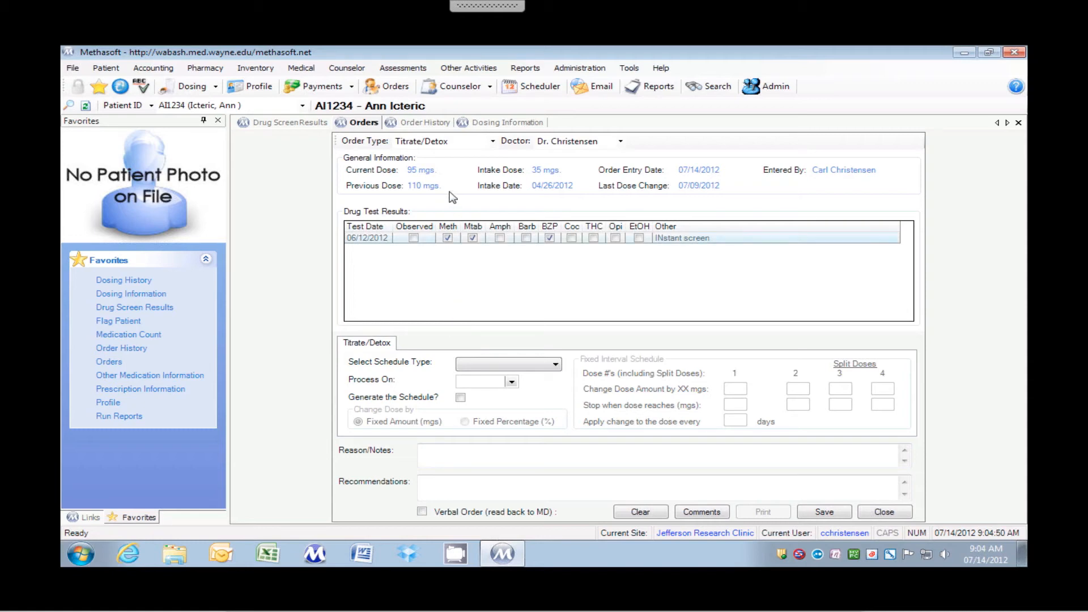
pyautogui.click(420, 142)
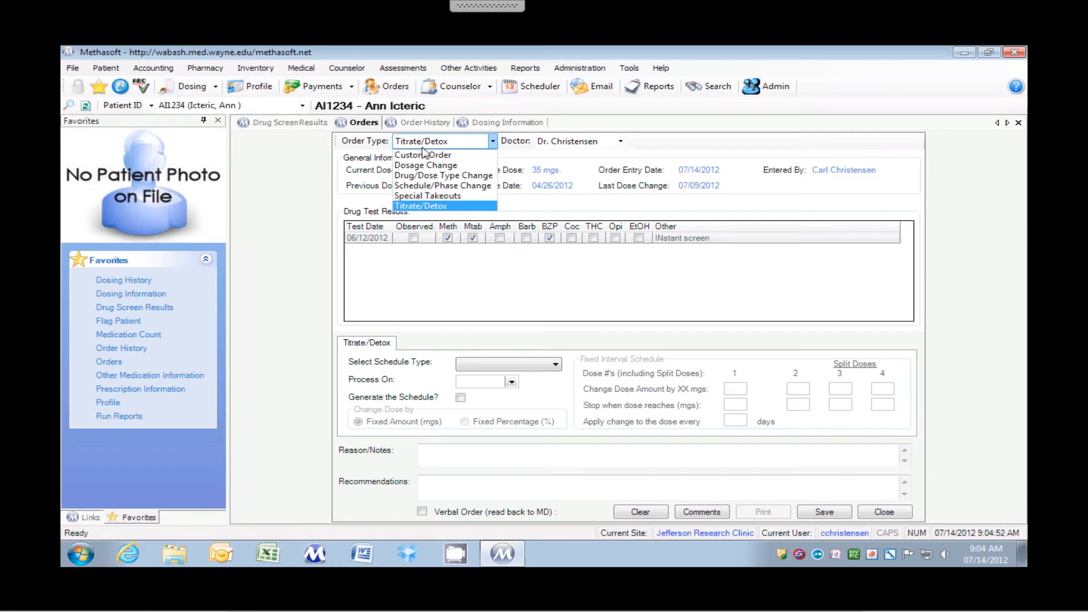
pyautogui.click(430, 206)
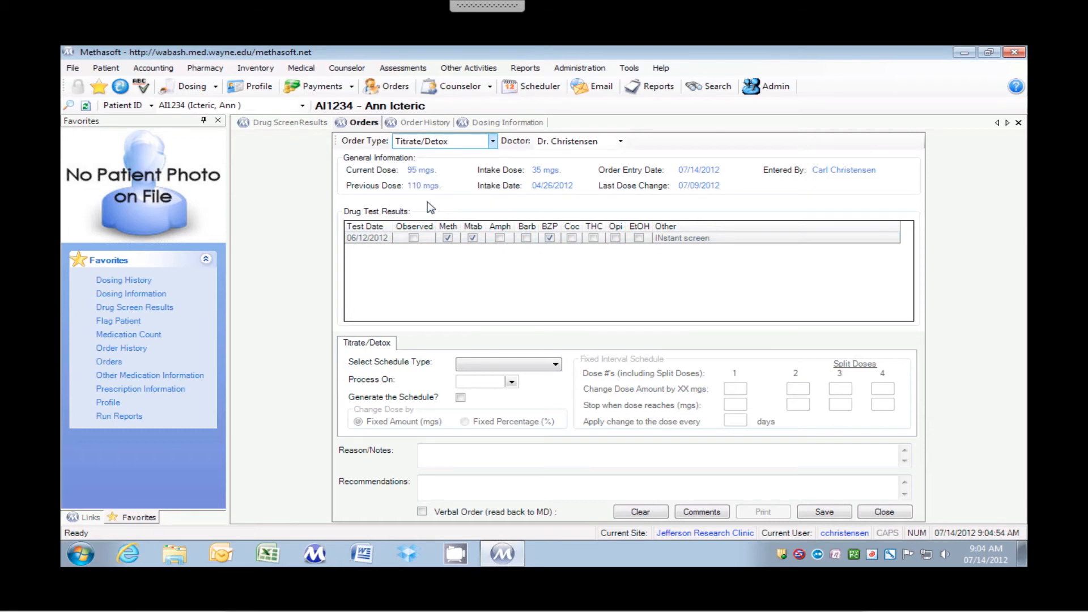
# Choose Titrate Up as the schedule type, set it to process on 07/14/2012 and enable schedule generation
pyautogui.click(498, 366)
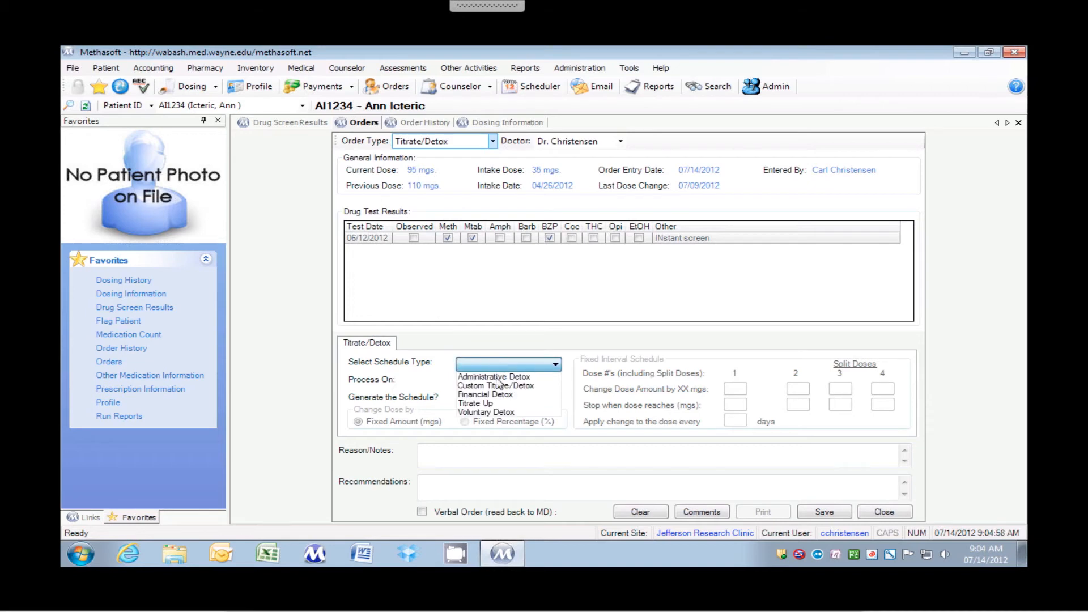
pyautogui.click(498, 404)
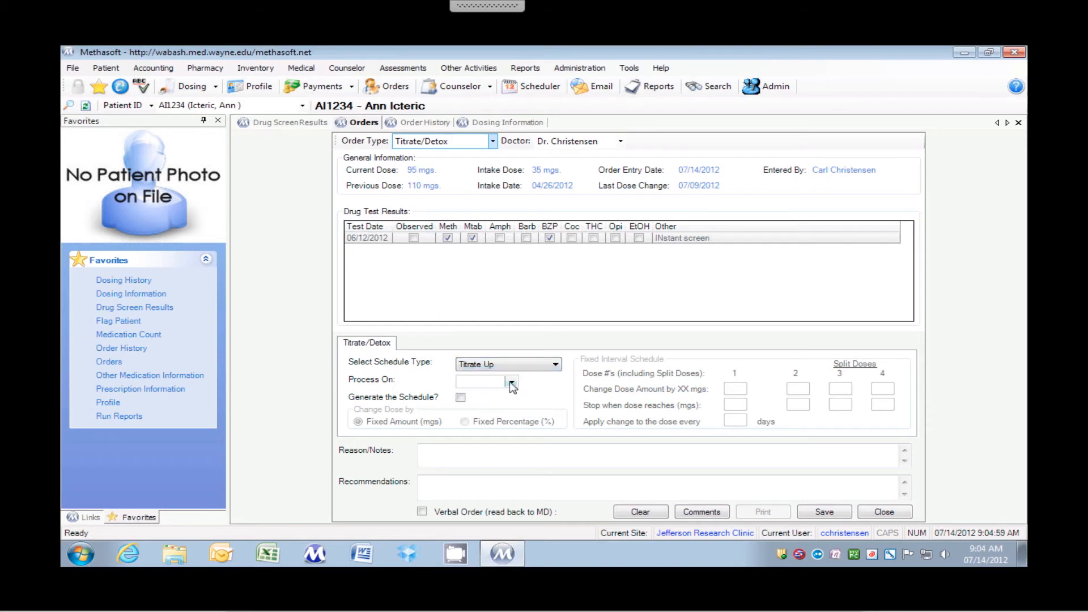
pyautogui.click(511, 383)
pyautogui.click(499, 441)
pyautogui.click(461, 398)
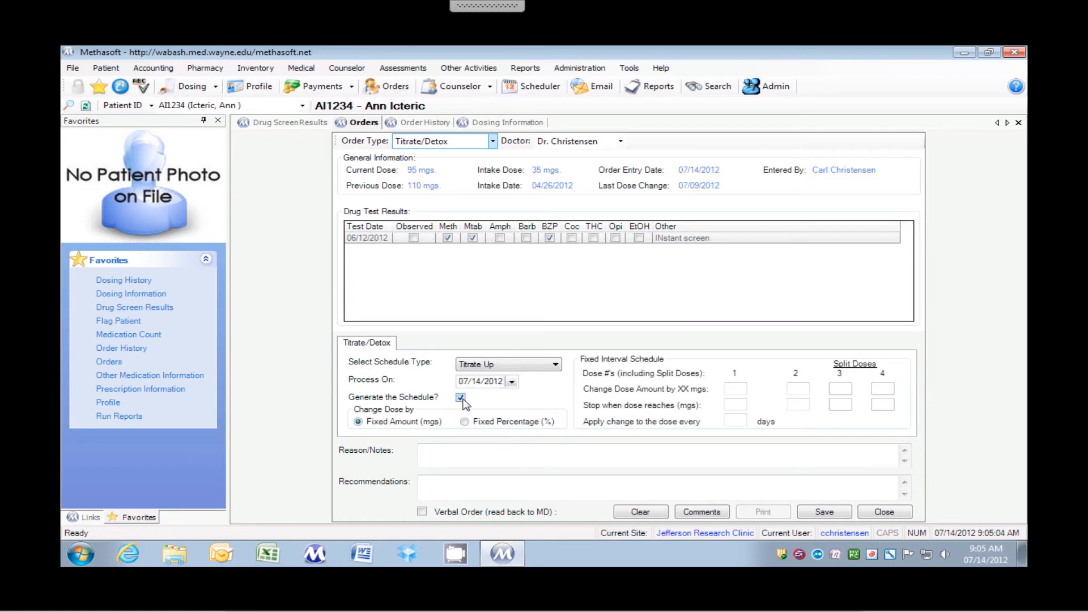
# Set the fixed interval schedule to change dose 1 by 5 mgs every 2 days and stop at 105 mgs
pyautogui.click(731, 390)
pyautogui.write('5')
pyautogui.press('Tab')
pyautogui.write('105')
pyautogui.press('Tab')
pyautogui.write('2')
# Save the Titrate Up order with the reason "Xxx" without printing it
pyautogui.click(643, 450)
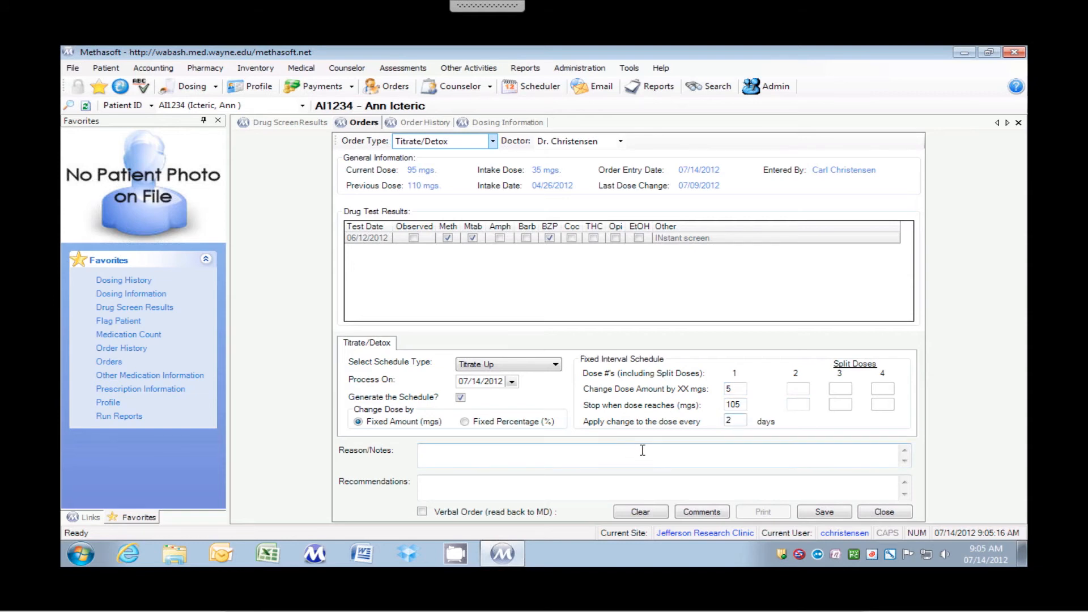
pyautogui.write('Xxx')
pyautogui.click(824, 513)
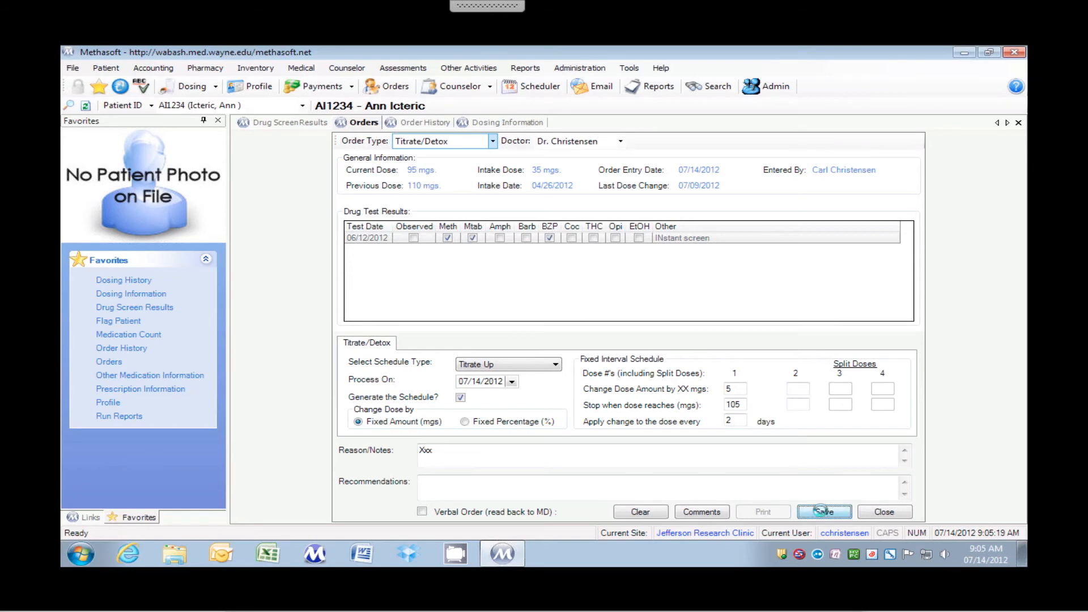
pyautogui.click(670, 347)
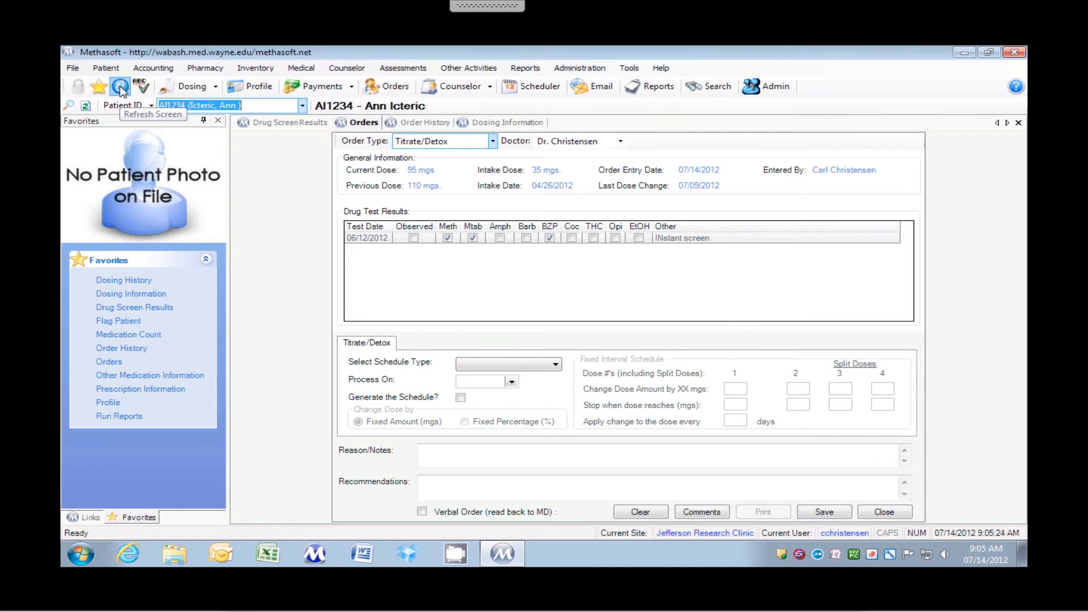
# Review the generated Titrate Up orders in the order history and delete the pending one dated 07/14/2012
pyautogui.click(106, 352)
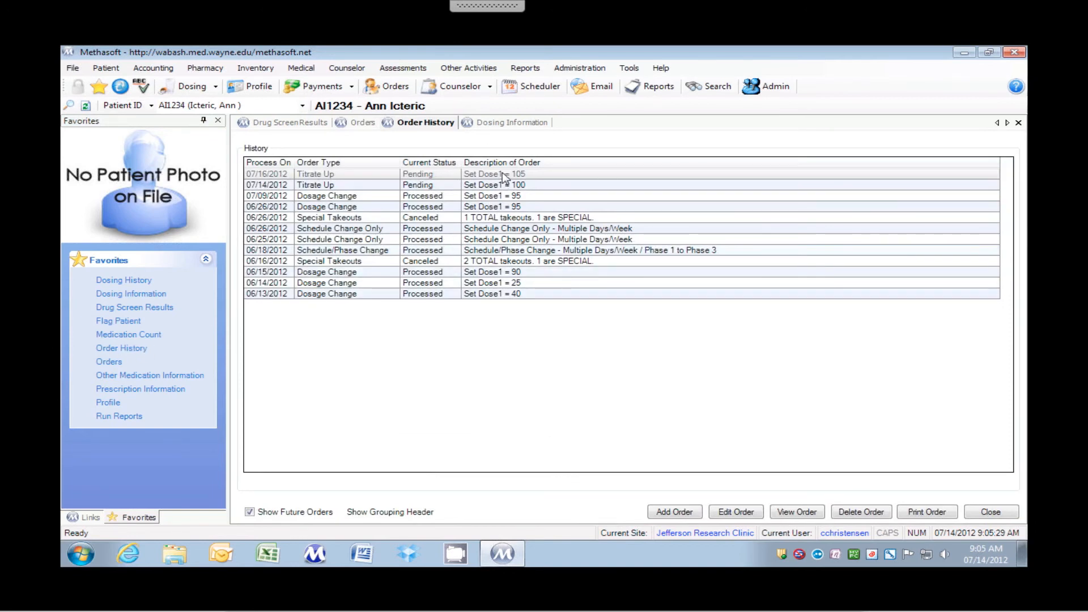
pyautogui.click(503, 174)
pyautogui.click(311, 187)
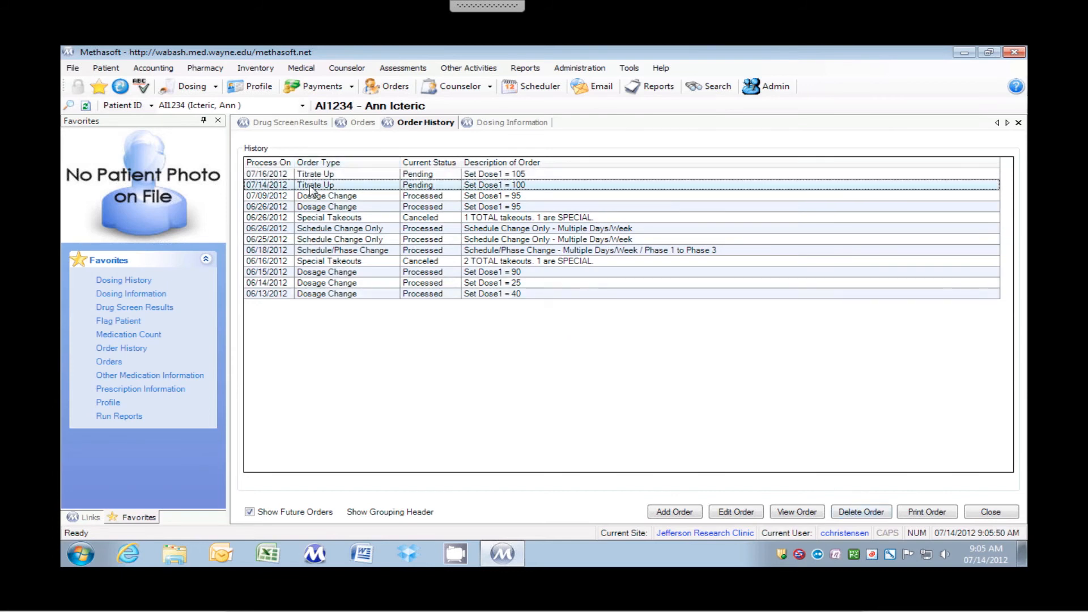
pyautogui.click(856, 514)
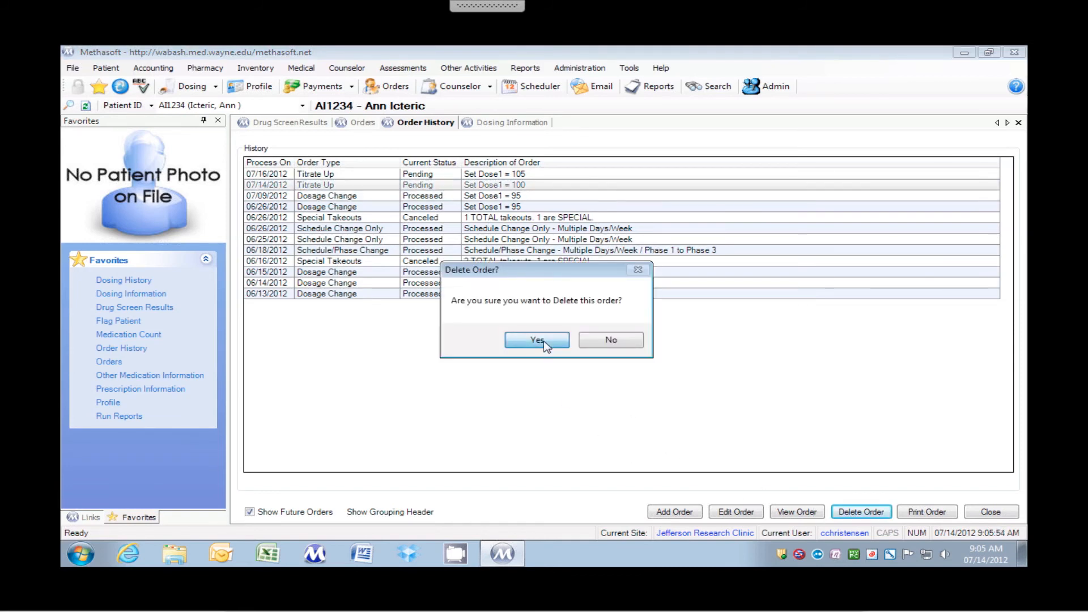
pyautogui.click(546, 345)
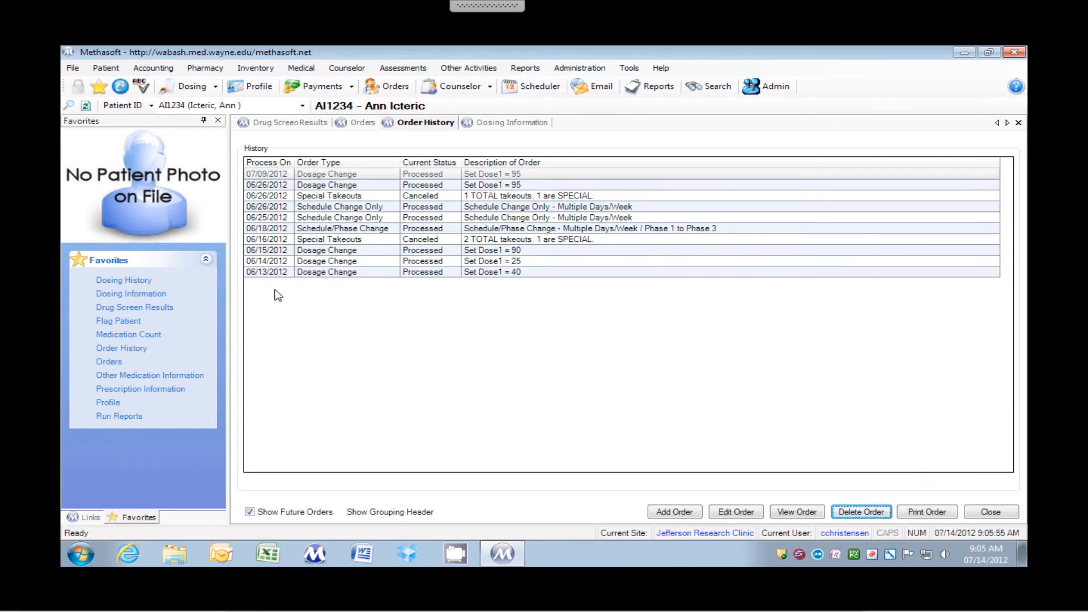
# Start a Dosage Change order and set dose change #1 to process on 07/14/2012 with a new dose 1 of 100
pyautogui.click(104, 365)
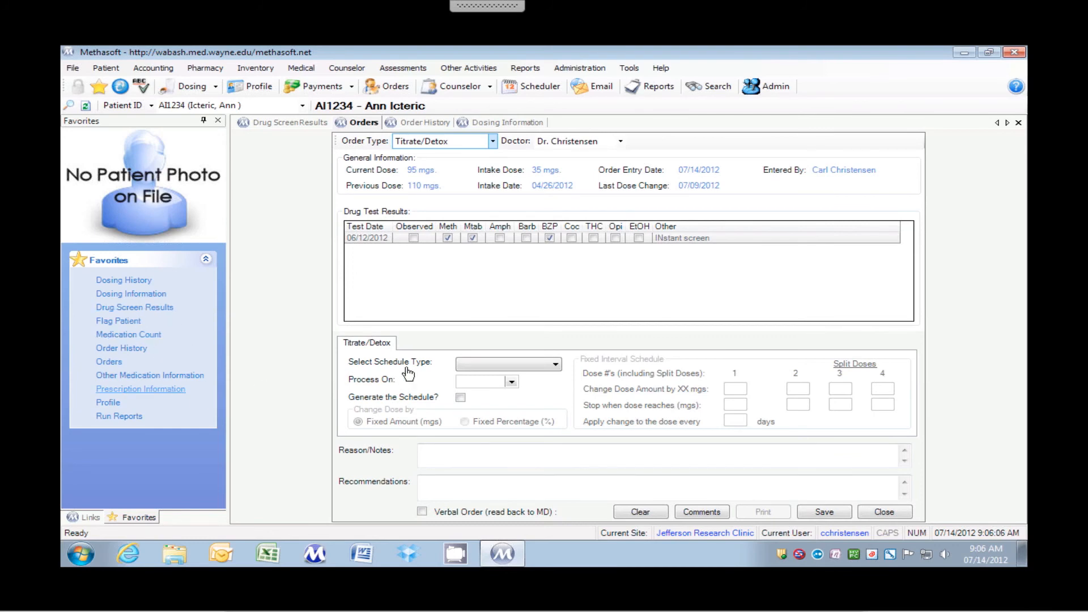
pyautogui.click(418, 146)
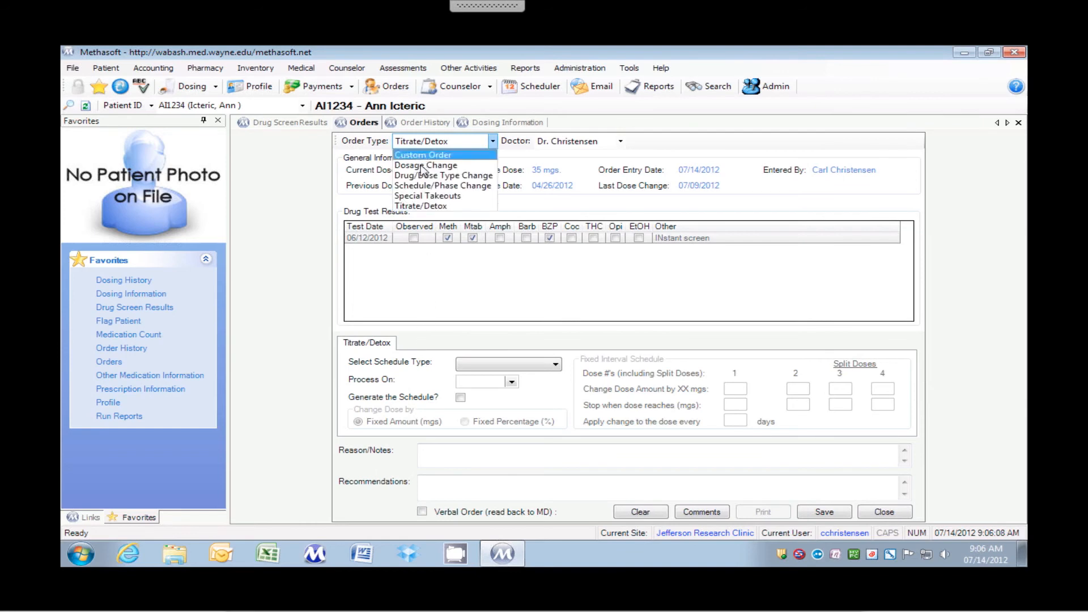
pyautogui.click(423, 168)
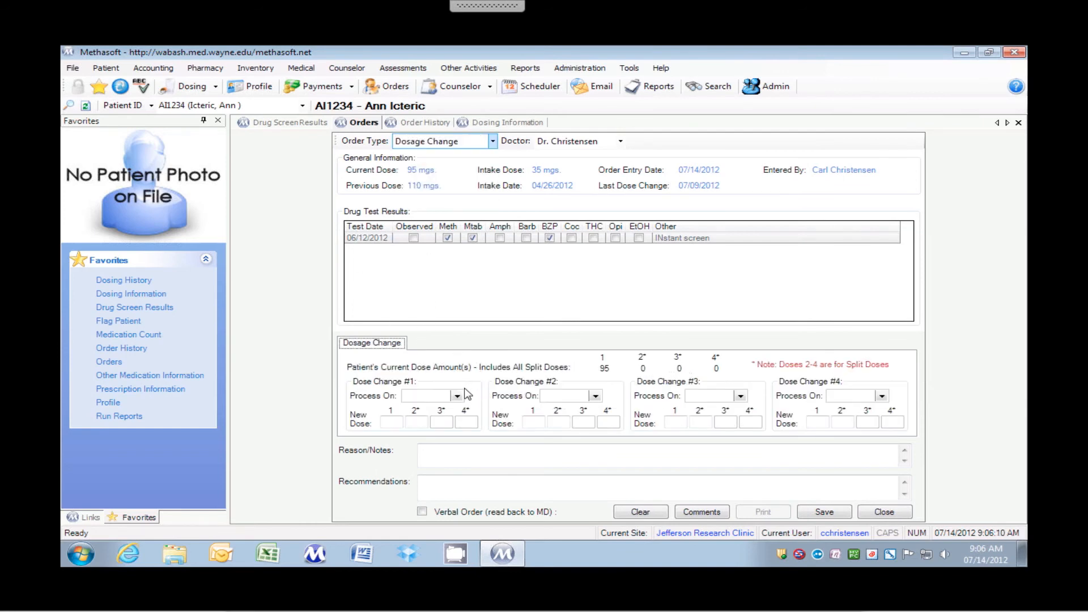
pyautogui.click(457, 396)
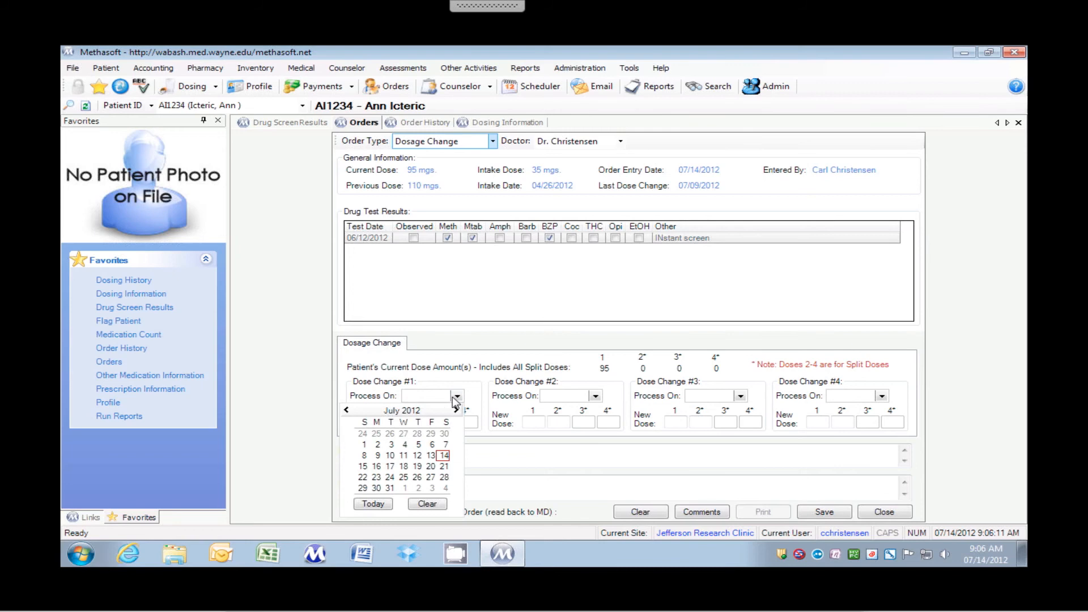
pyautogui.click(445, 456)
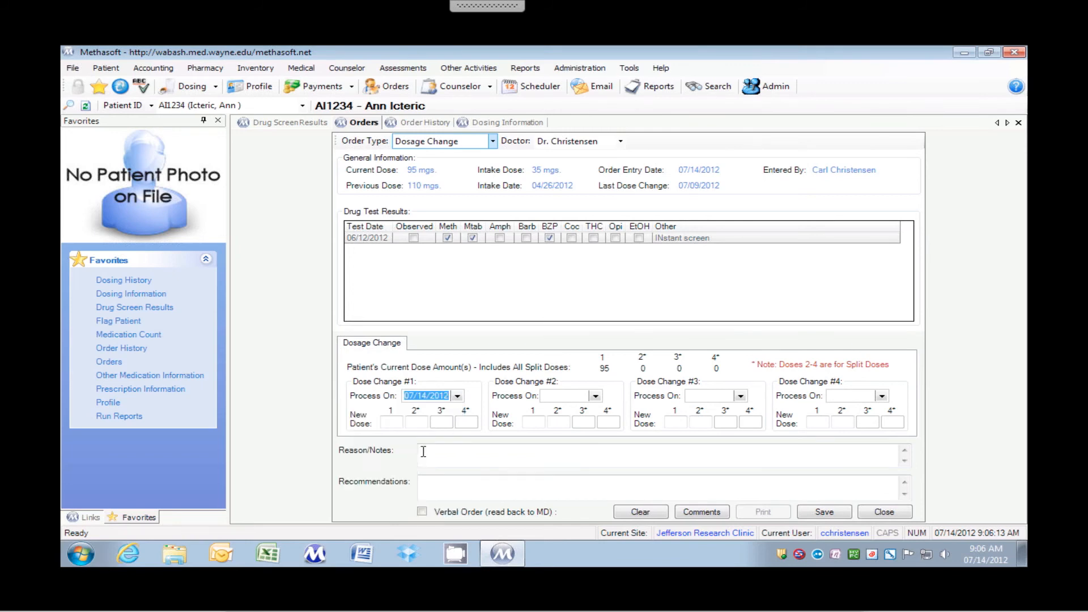
pyautogui.click(389, 422)
pyautogui.write('100')
# Set dose change #2 to process on 07/16/2012 with a new dose 1 of 105
pyautogui.click(597, 397)
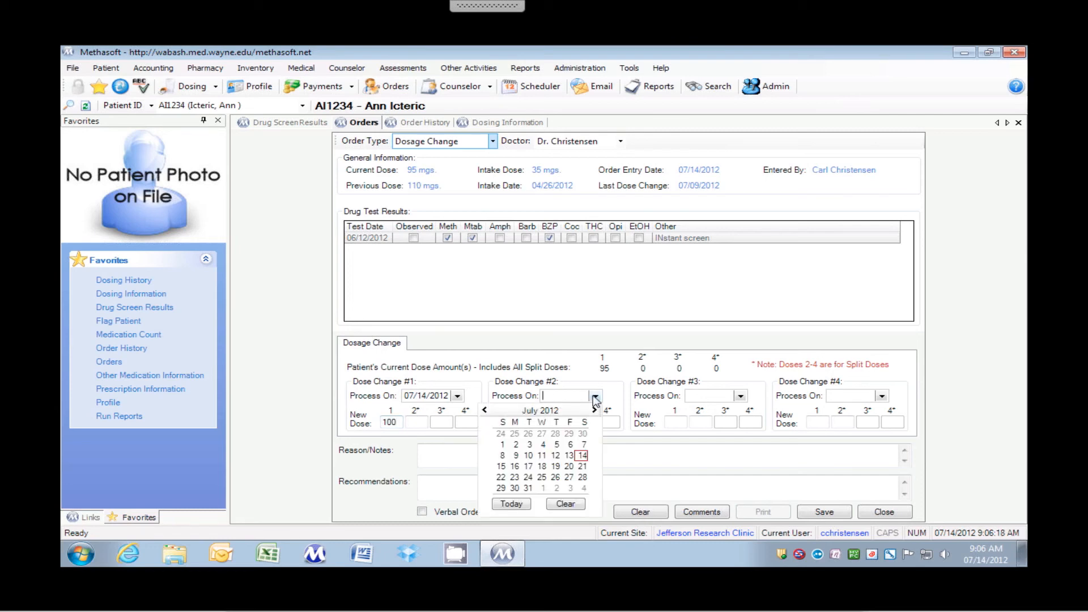
pyautogui.click(515, 467)
pyautogui.click(530, 423)
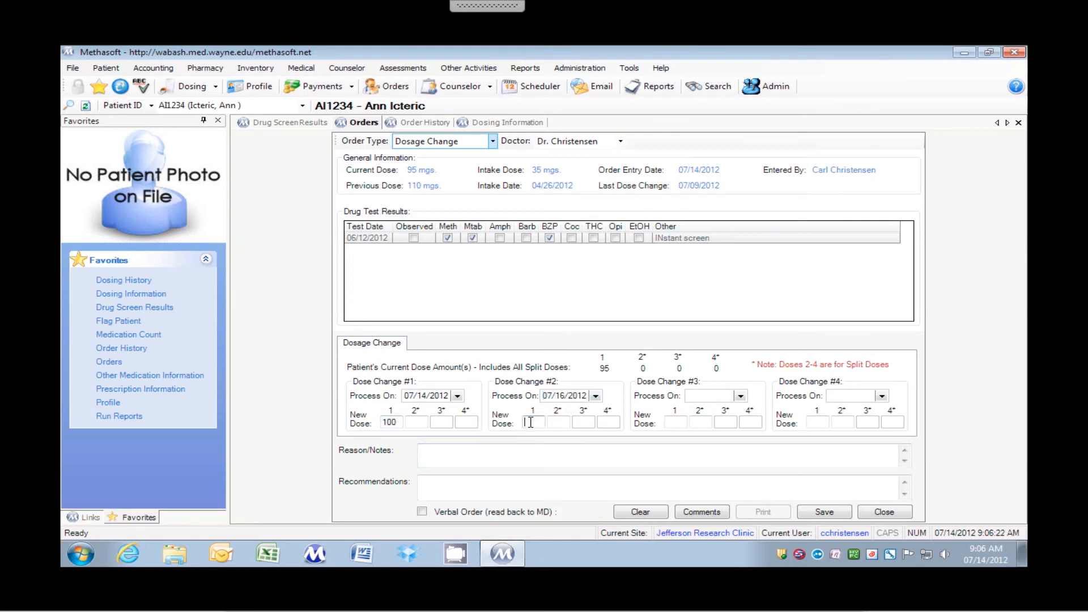
pyautogui.write('105')
# Save the dosage change order with the reason "Wwww" without printing it, and review it in the order history
pyautogui.click(545, 458)
pyautogui.write('Wwww')
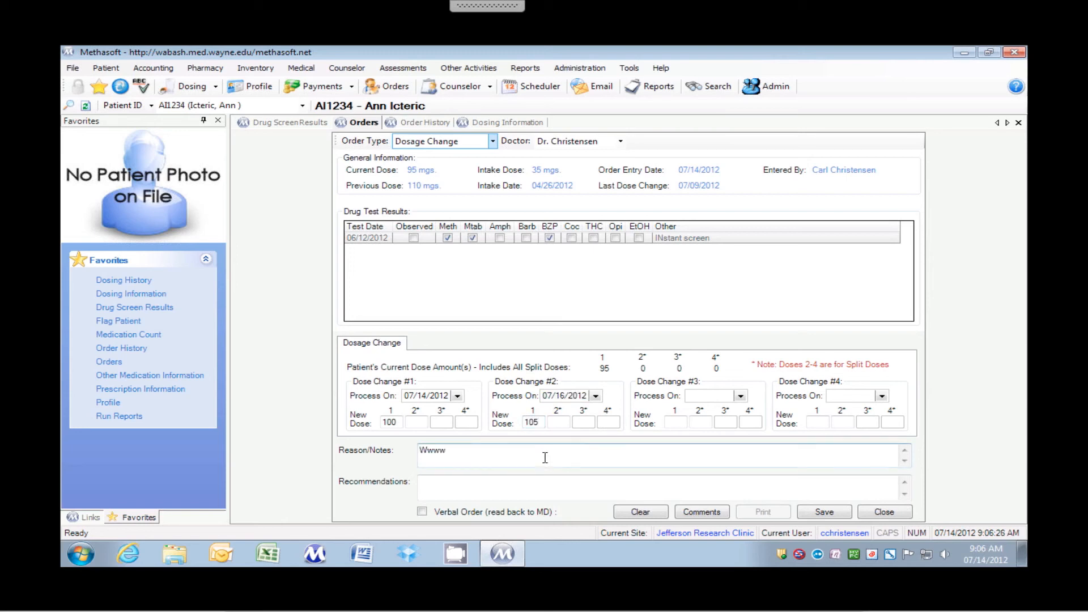
pyautogui.click(815, 513)
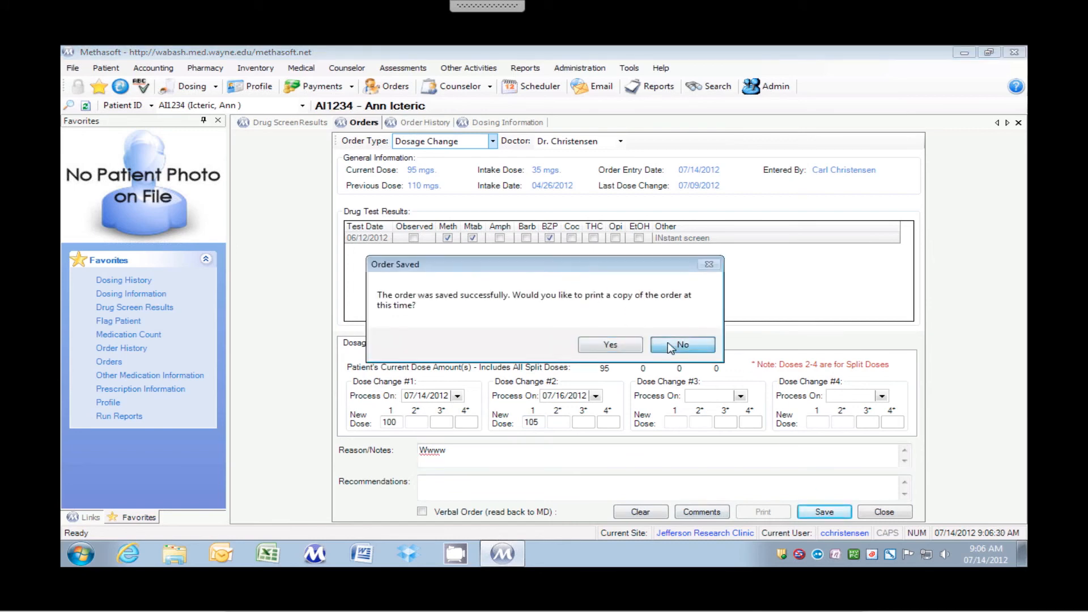
pyautogui.click(682, 345)
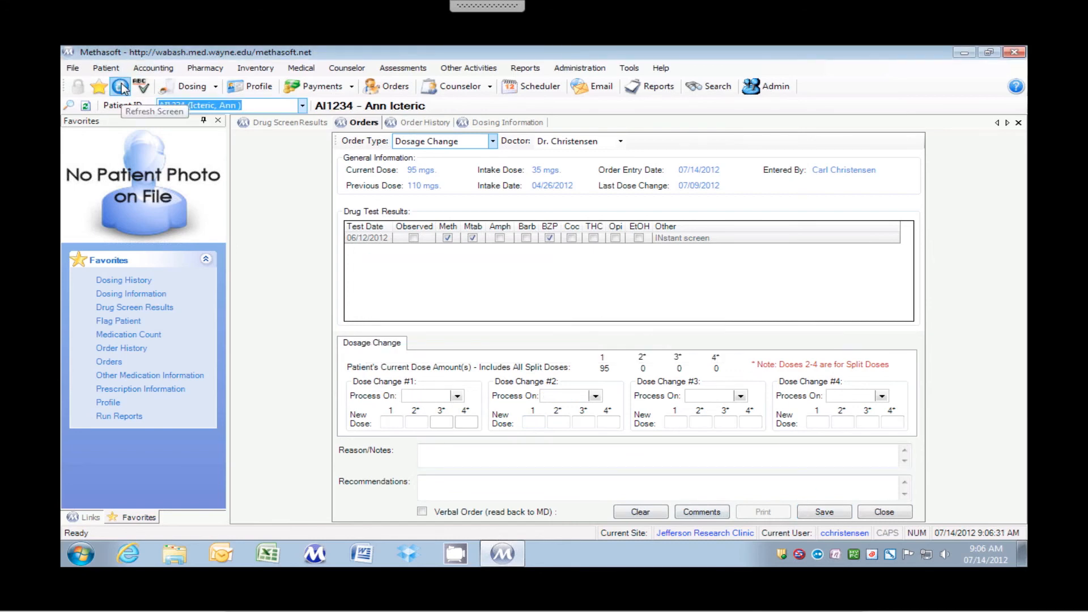
pyautogui.click(119, 348)
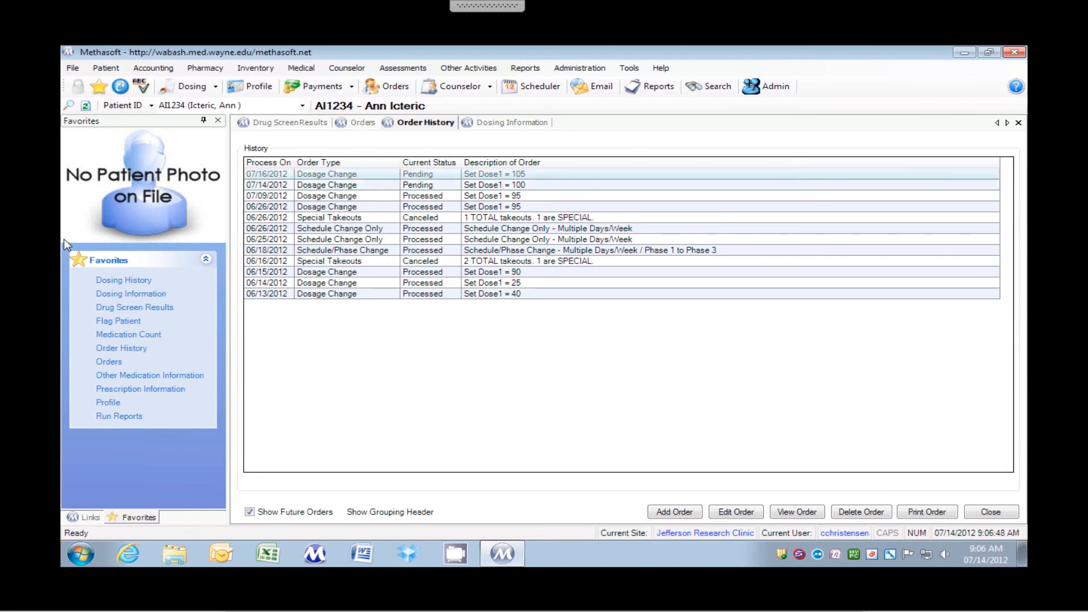
# Return to the order entry form and exit the full-screen view of the remote session
pyautogui.click(102, 361)
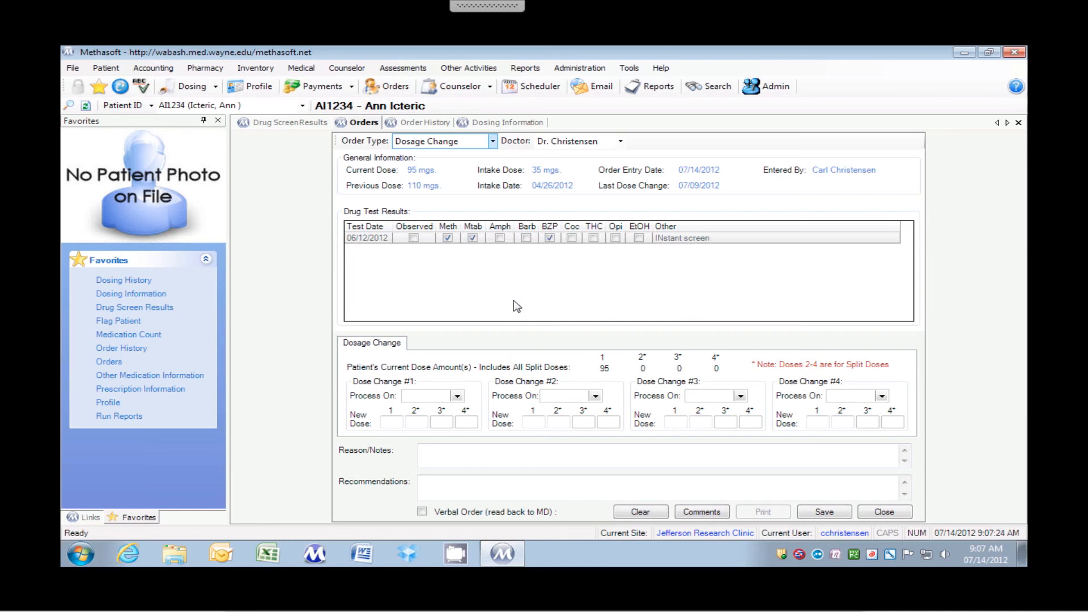
pyautogui.moveTo(487, 6)
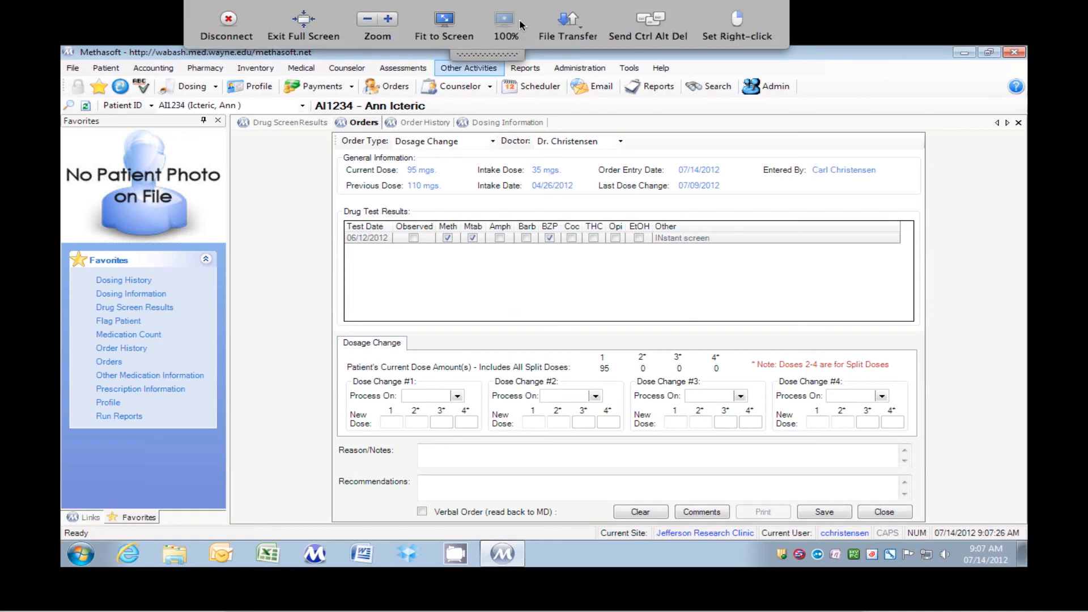
pyautogui.click(305, 22)
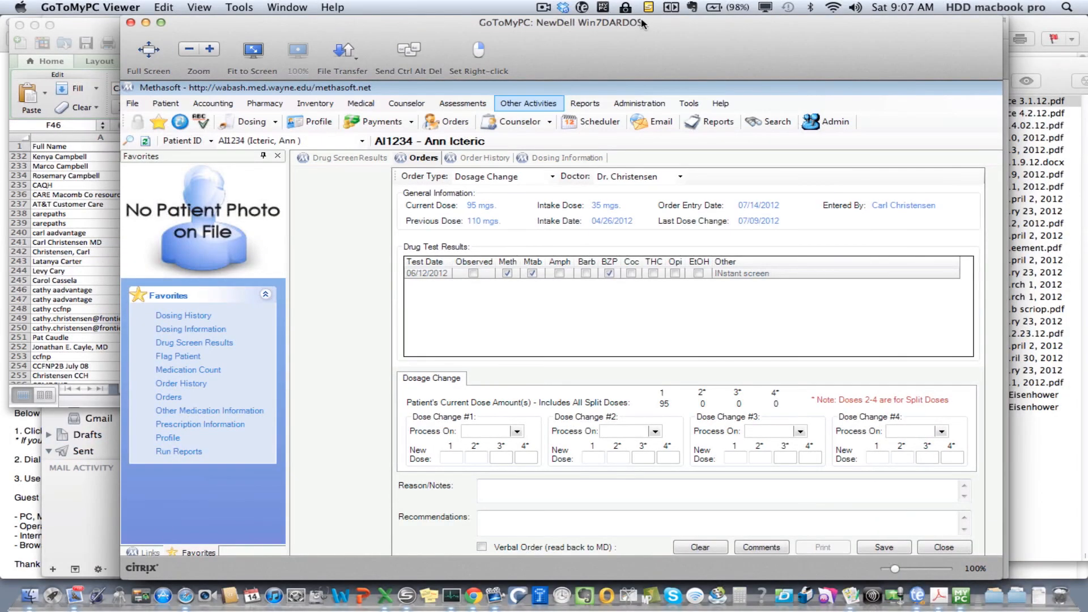